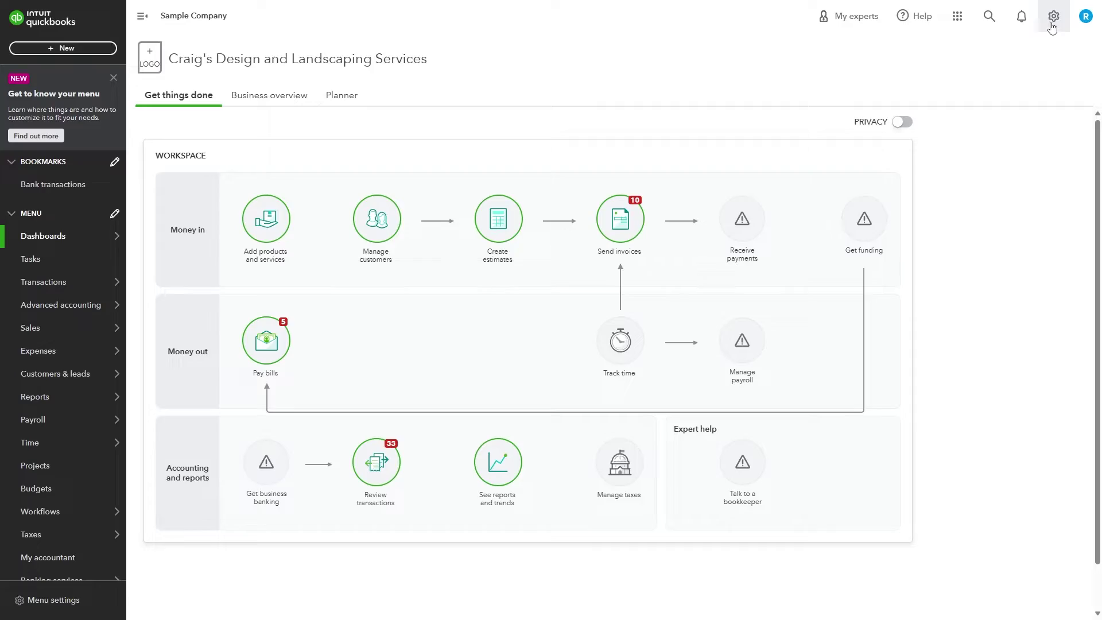
# Step: Start a customer data import in QuickBooks and upload the file xero contacts.xlsx
pyautogui.click(1051, 17)
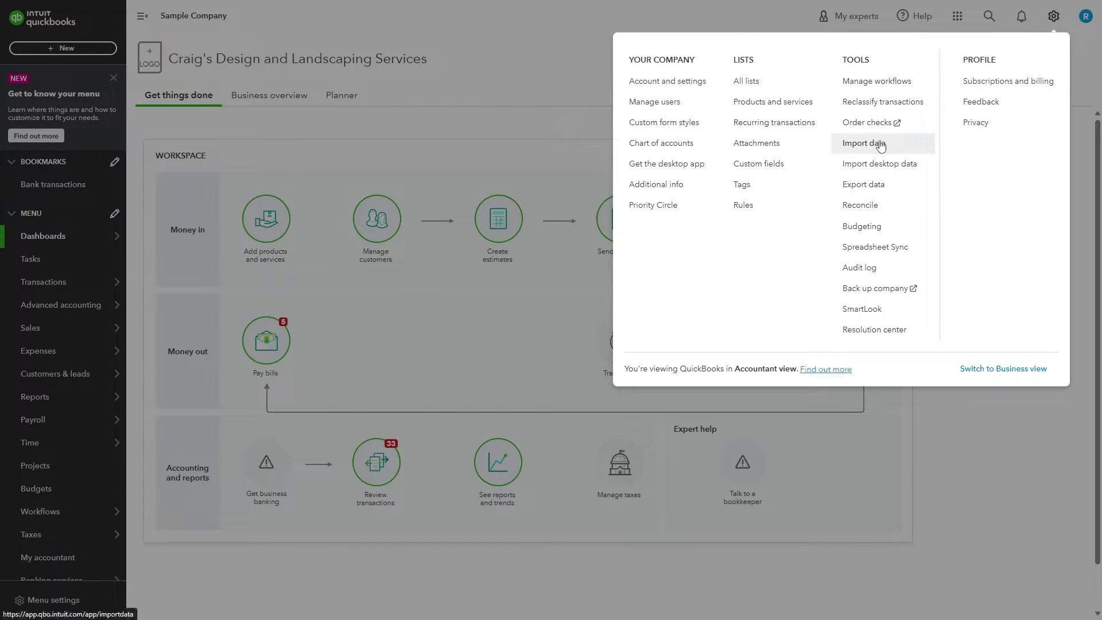
pyautogui.click(880, 145)
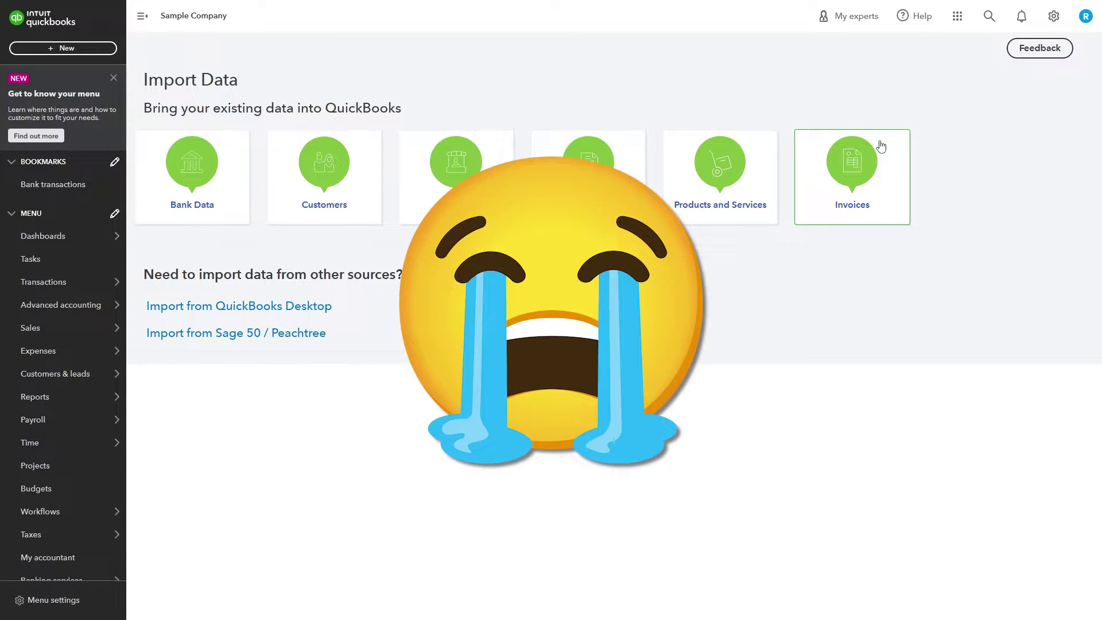
pyautogui.click(323, 163)
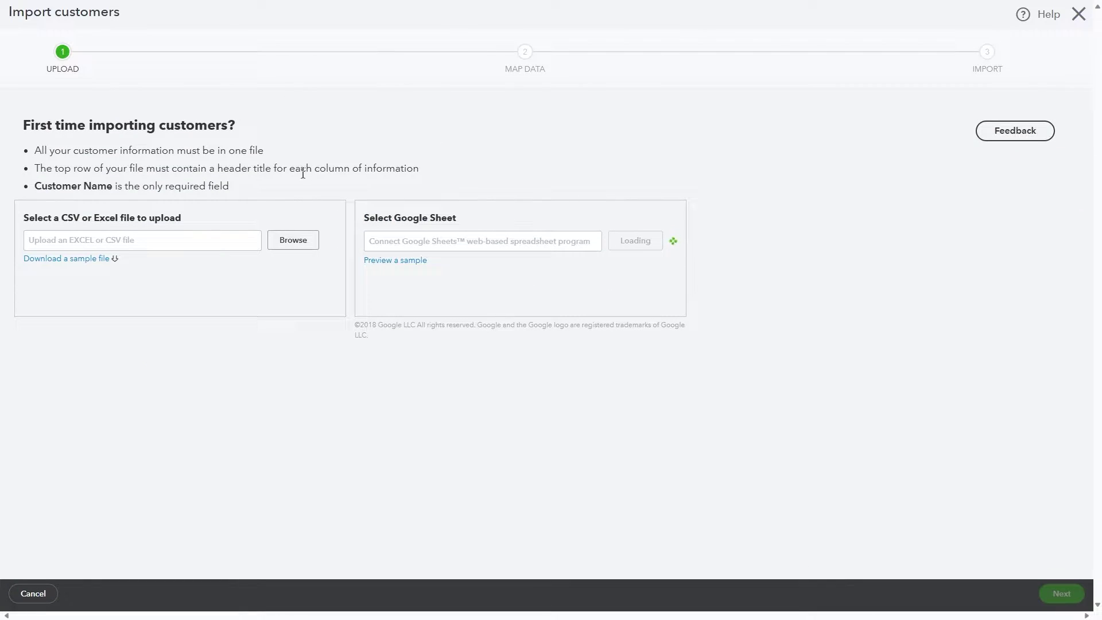
pyautogui.click(301, 243)
pyautogui.doubleClick(229, 102)
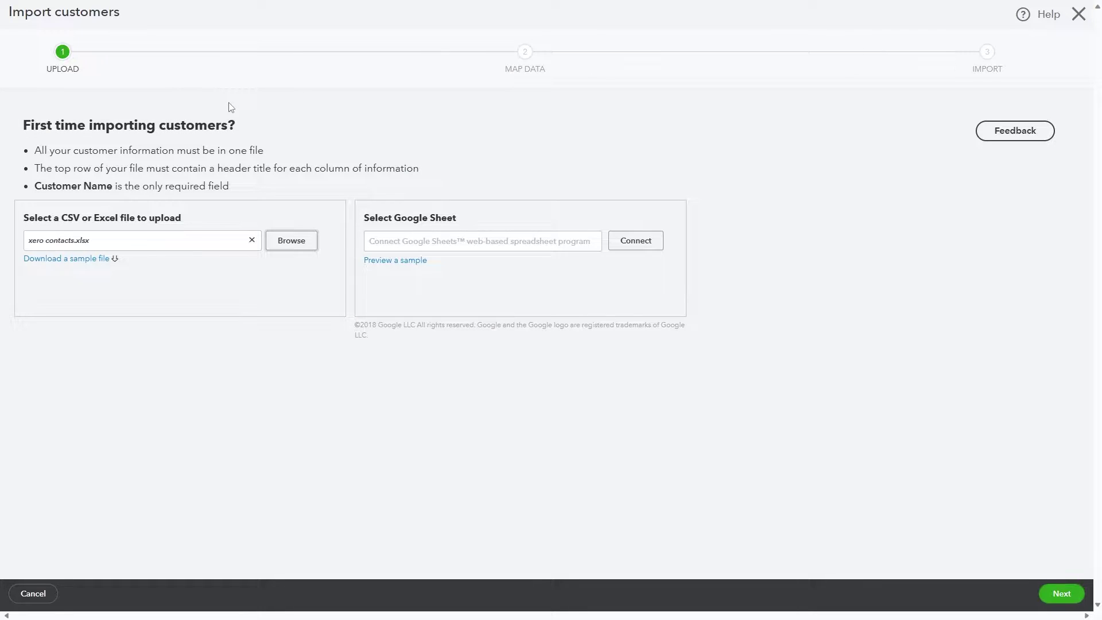
pyautogui.click(1066, 594)
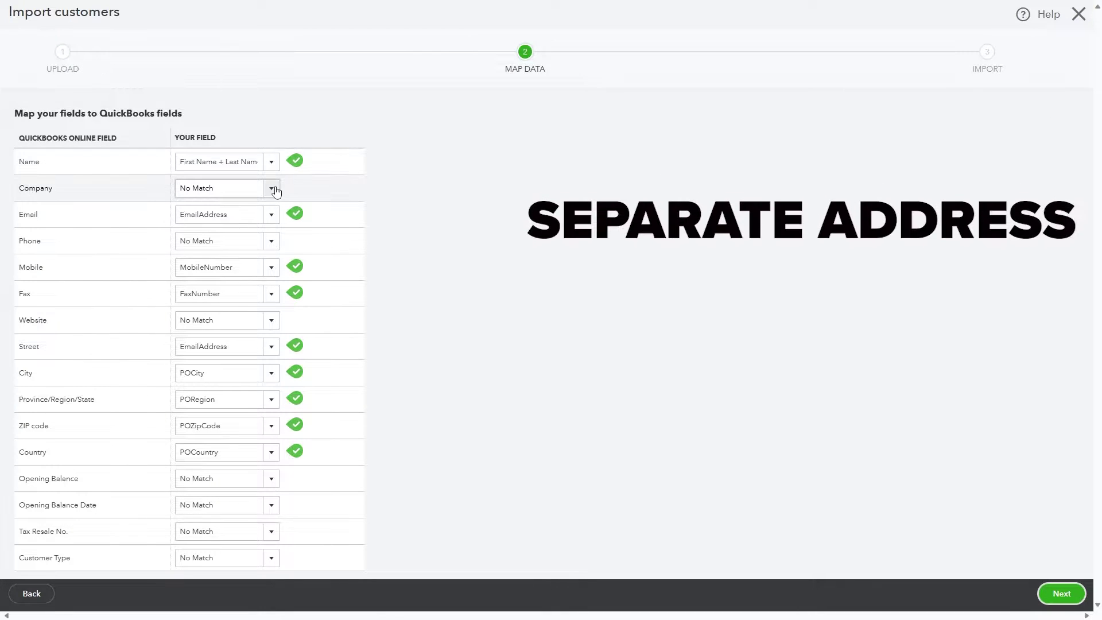
# Step: Map the Name field to the *ContactName column and continue to the import review
pyautogui.click(270, 164)
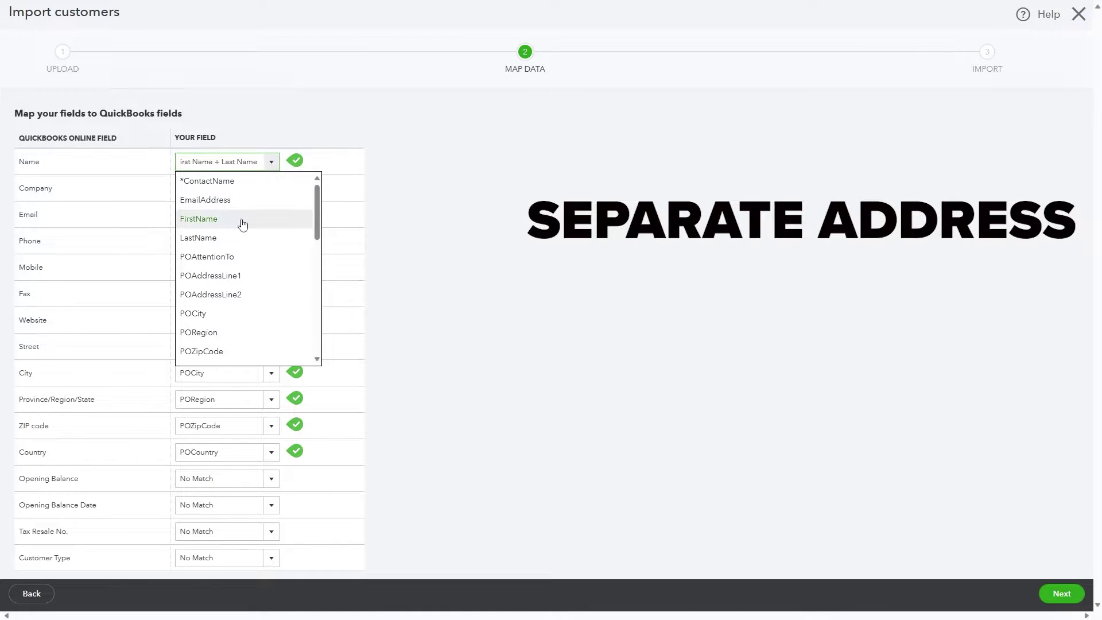
pyautogui.scroll(-2, 242, 223)
pyautogui.scroll(2, 242, 224)
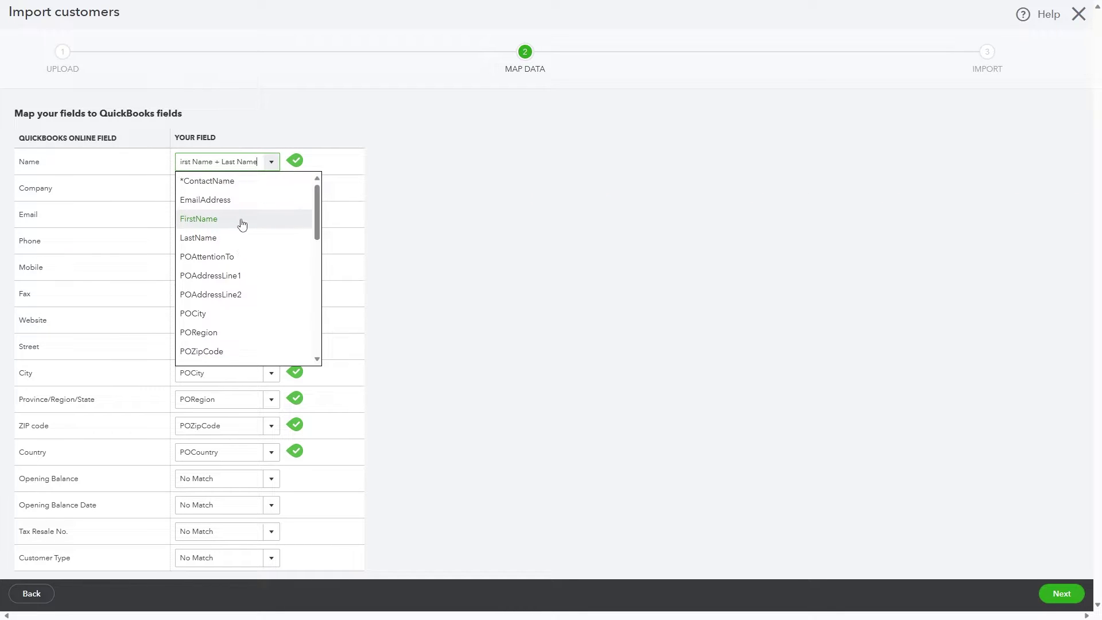
pyautogui.click(238, 182)
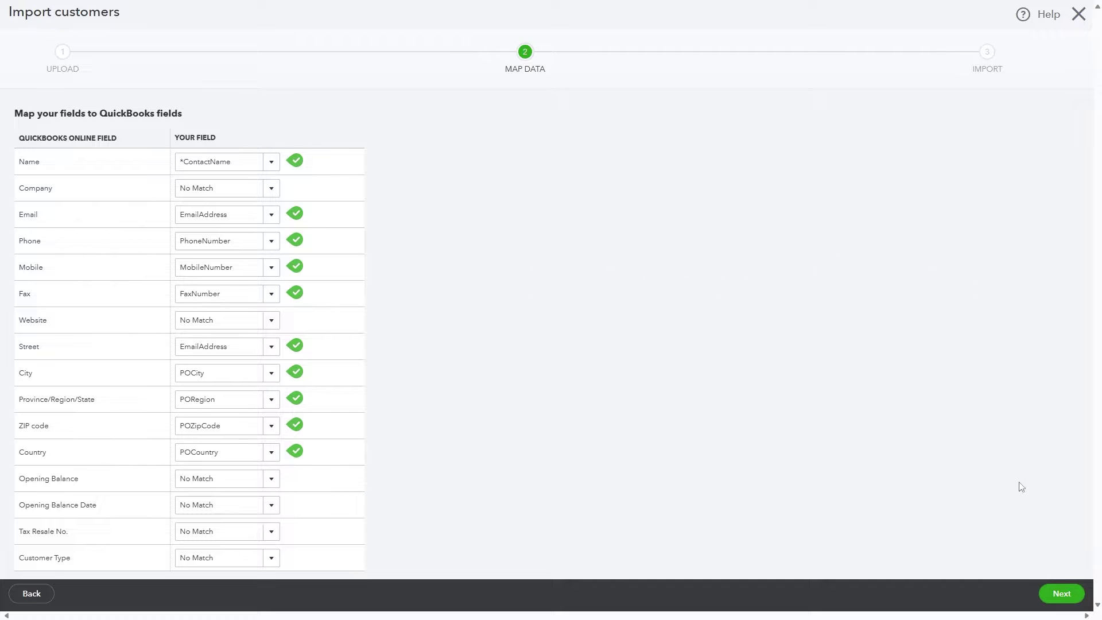
pyautogui.click(1060, 598)
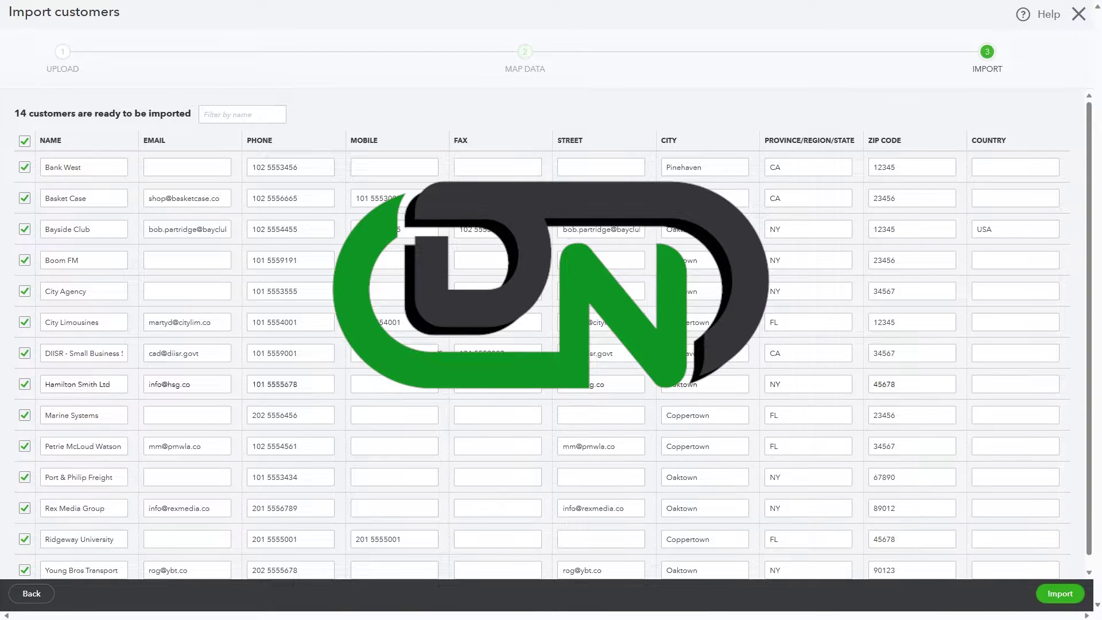
# Step: Search the QuickBooks app listings for "dancing" and open the Bulk Import, Export, Delete app from Dancing Numbers
pyautogui.scroll(-1, 185, 356)
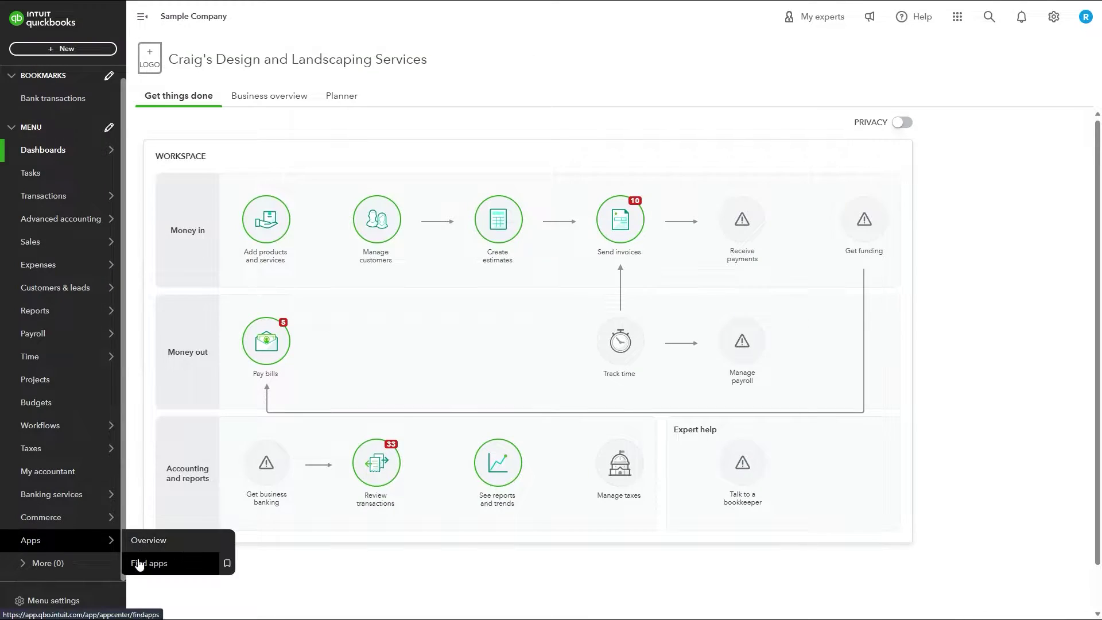
pyautogui.click(141, 562)
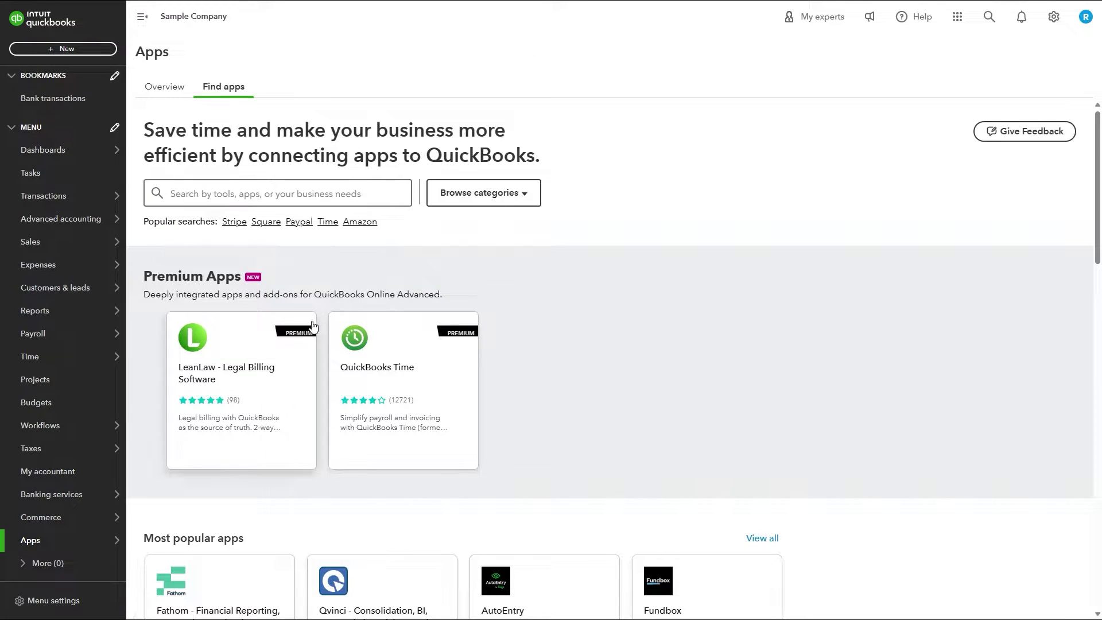
pyautogui.click(330, 196)
pyautogui.write('dancing')
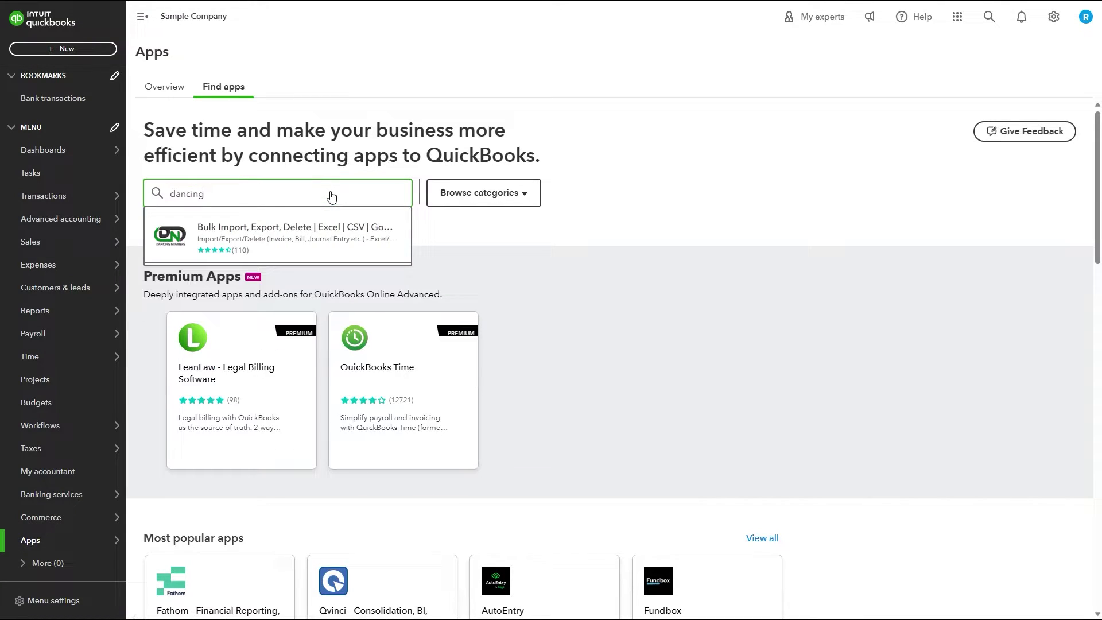
pyautogui.click(322, 229)
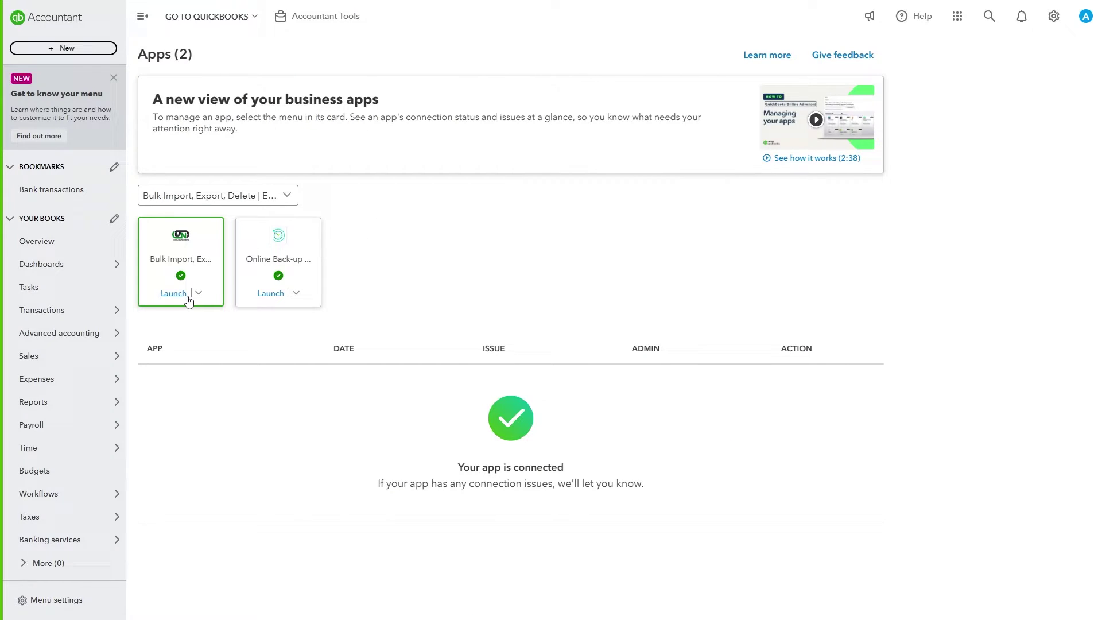
# Step: Launch the Dancing Numbers app from the connected apps and start a Customer list import
pyautogui.click(188, 299)
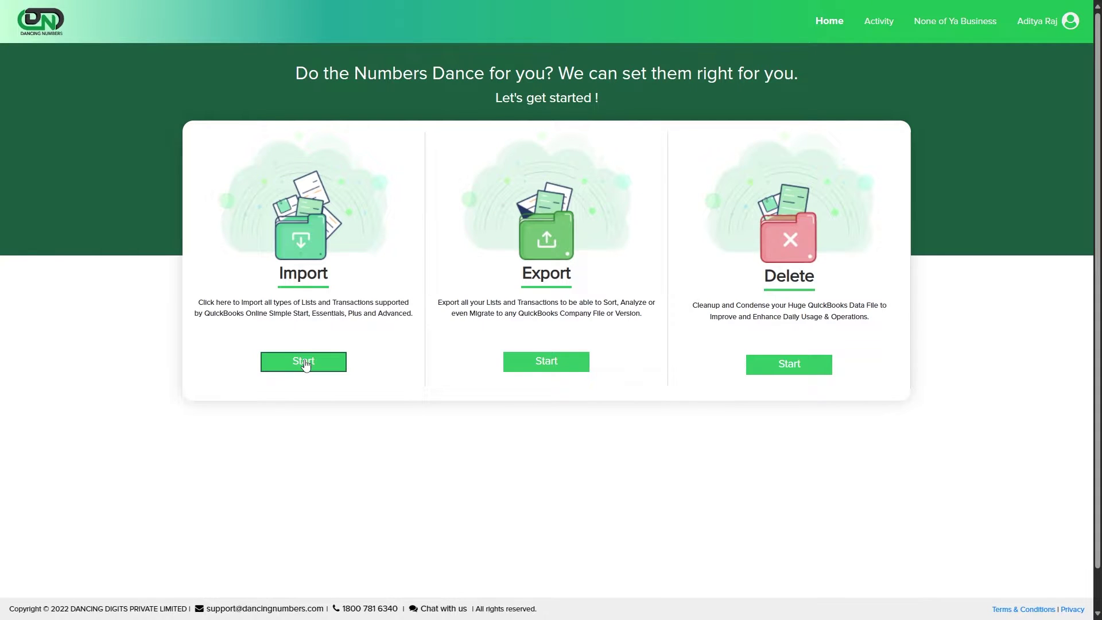
pyautogui.click(305, 361)
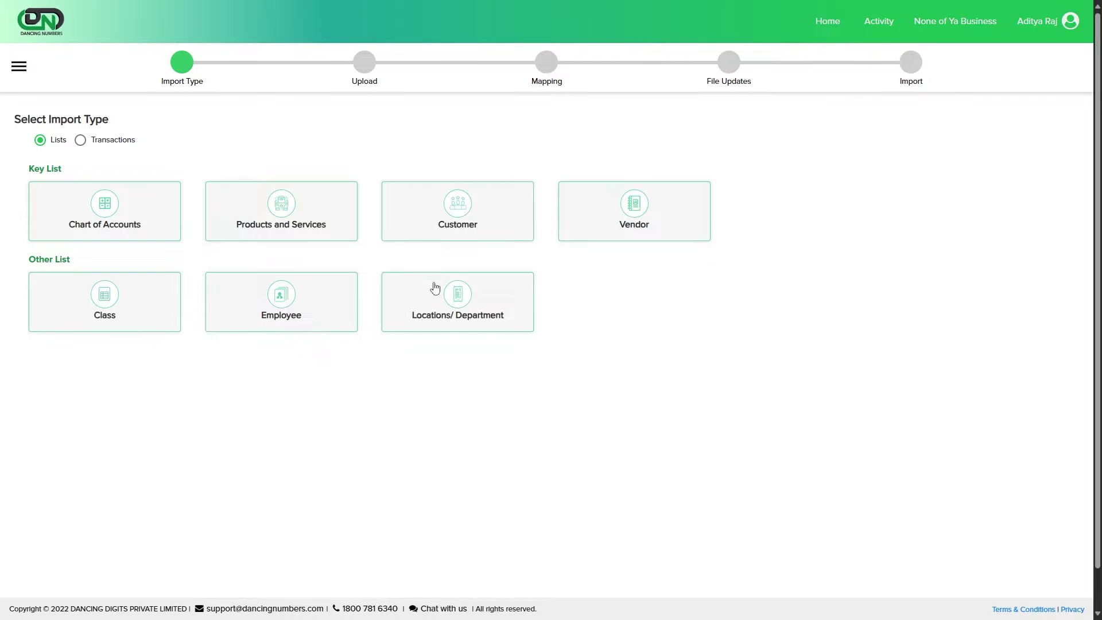
pyautogui.click(473, 226)
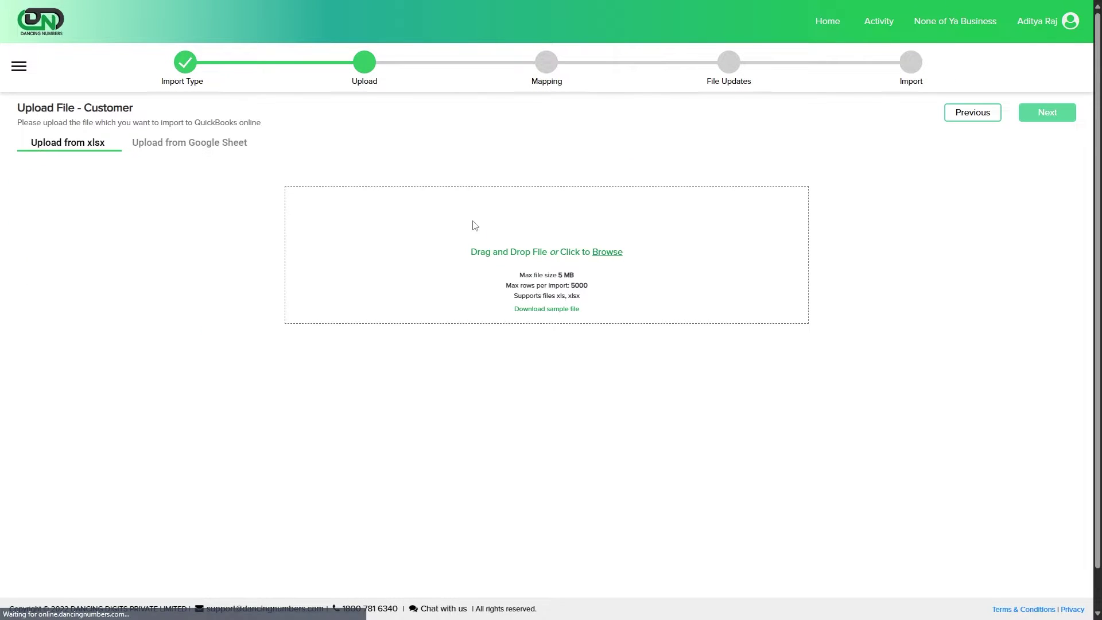
# Step: Upload xero contacts.xlsx, choose the Excel sheet to use and continue to the column mapping
pyautogui.click(606, 253)
pyautogui.doubleClick(207, 107)
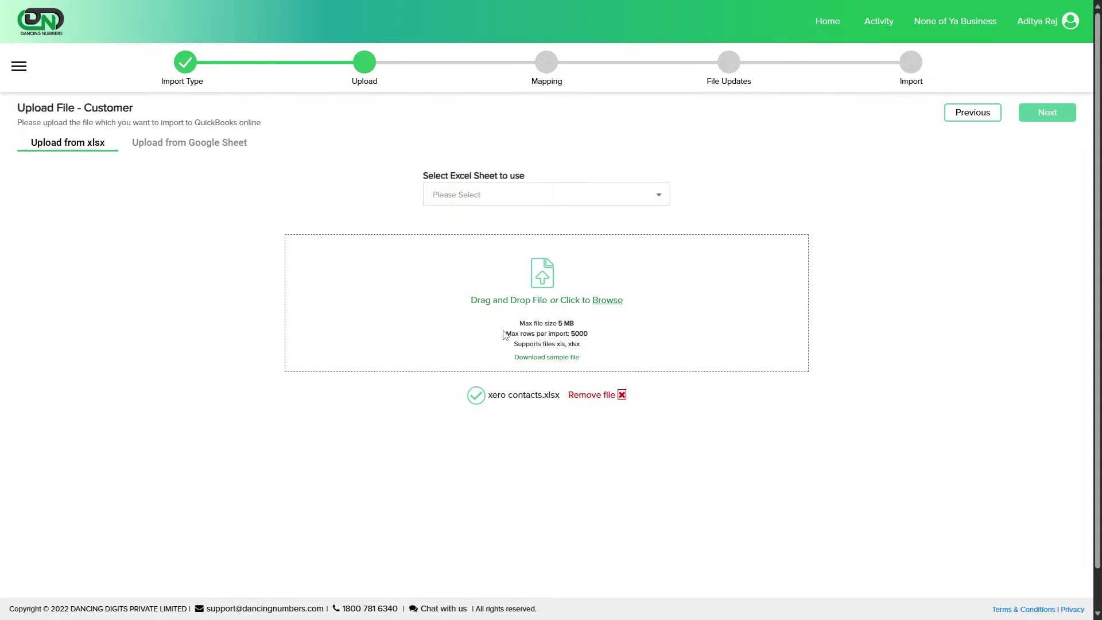
pyautogui.click(576, 206)
pyautogui.click(577, 195)
pyautogui.click(1039, 113)
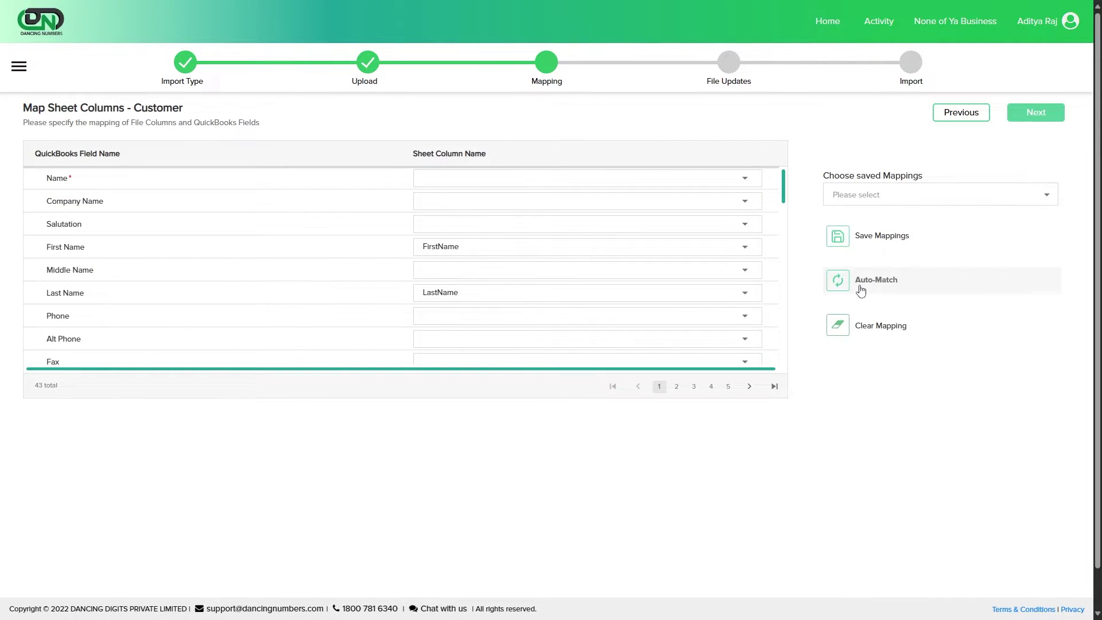
# Step: Map the Name field to the *ContactName column and check the columns available for Company Name
pyautogui.click(553, 183)
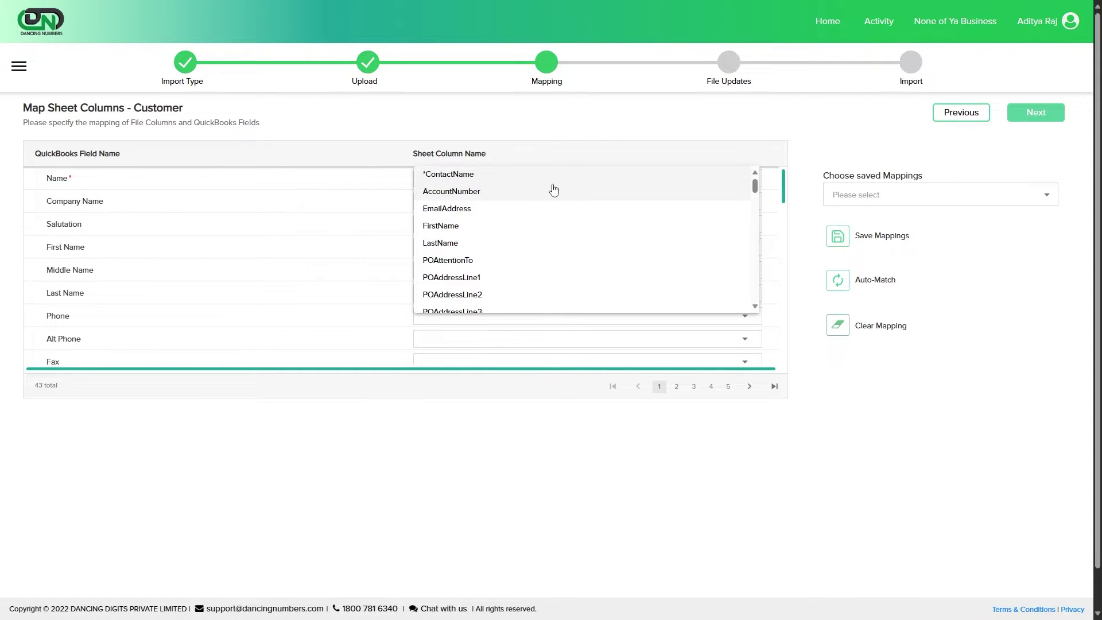
pyautogui.click(554, 176)
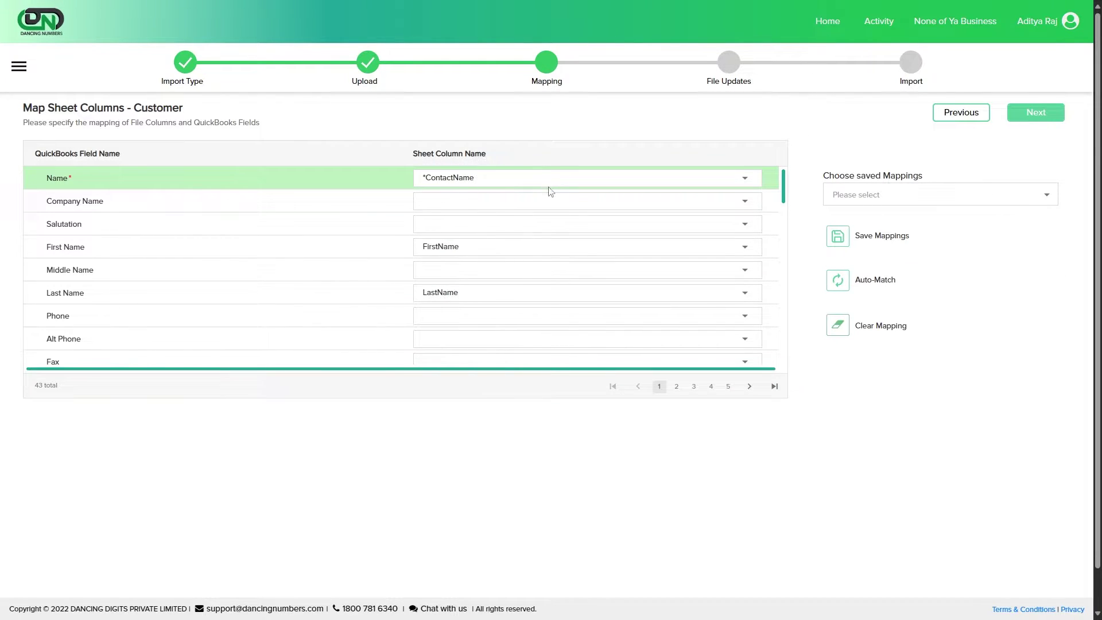
pyautogui.click(549, 186)
pyautogui.scroll(-6, 560, 246)
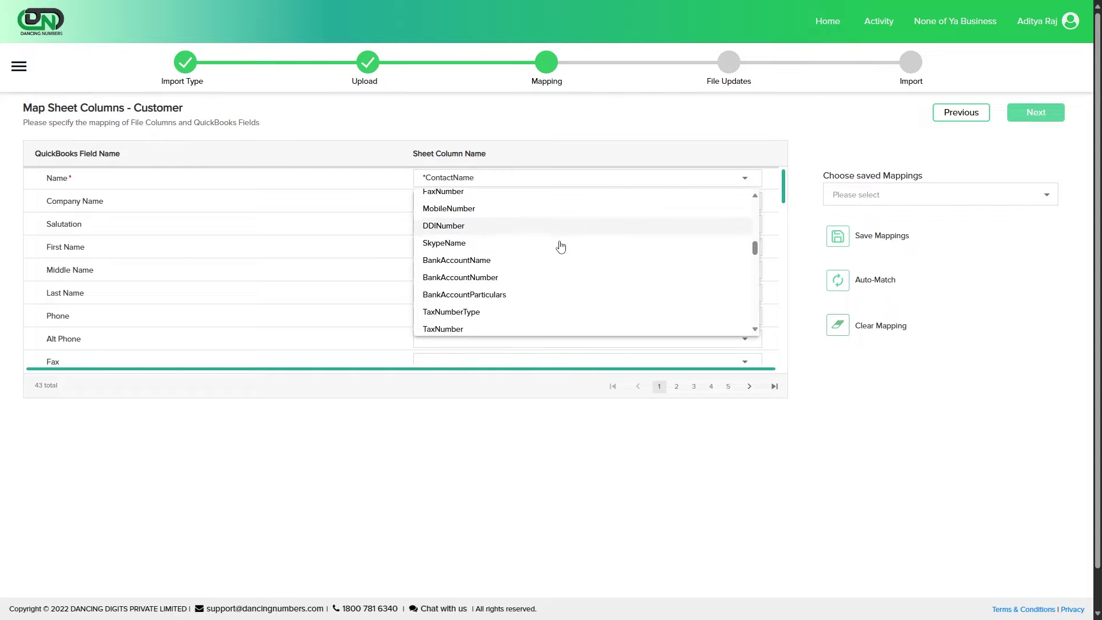
pyautogui.scroll(-3, 561, 246)
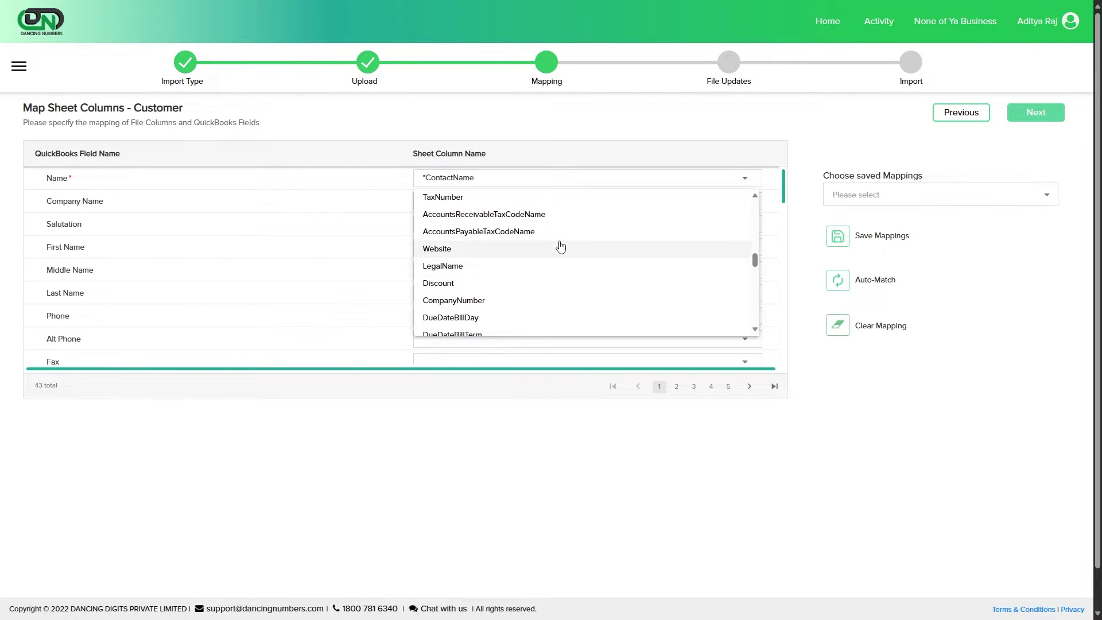
pyautogui.scroll(-10, 560, 246)
pyautogui.scroll(8, 480, 261)
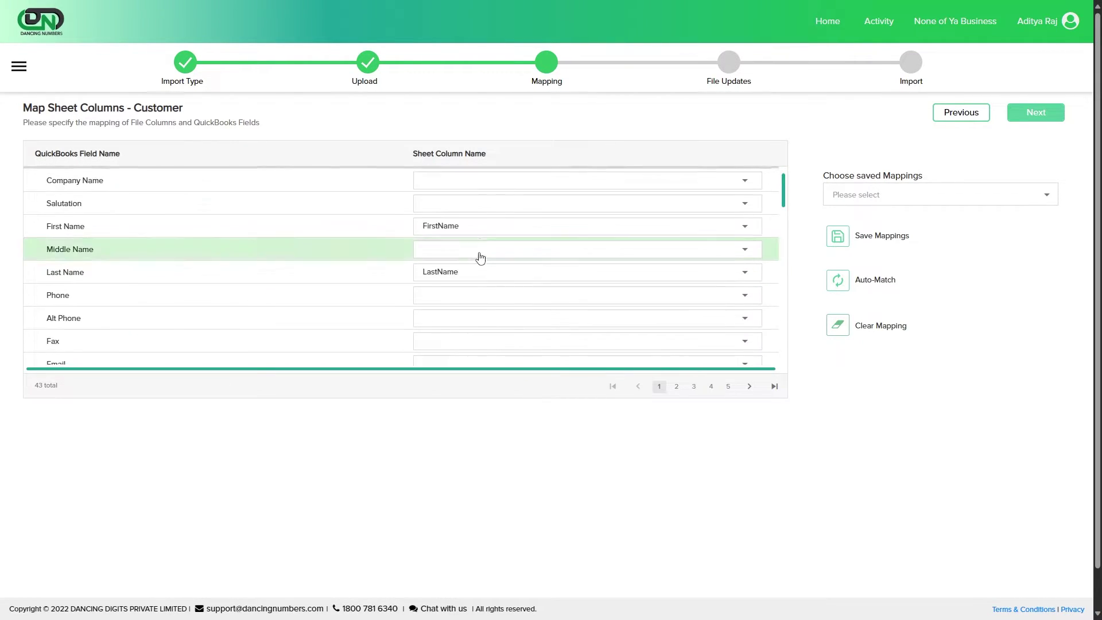
pyautogui.click(481, 182)
pyautogui.click(481, 200)
# Step: Map the Phone field to the PhoneNumber column
pyautogui.scroll(-1, 473, 249)
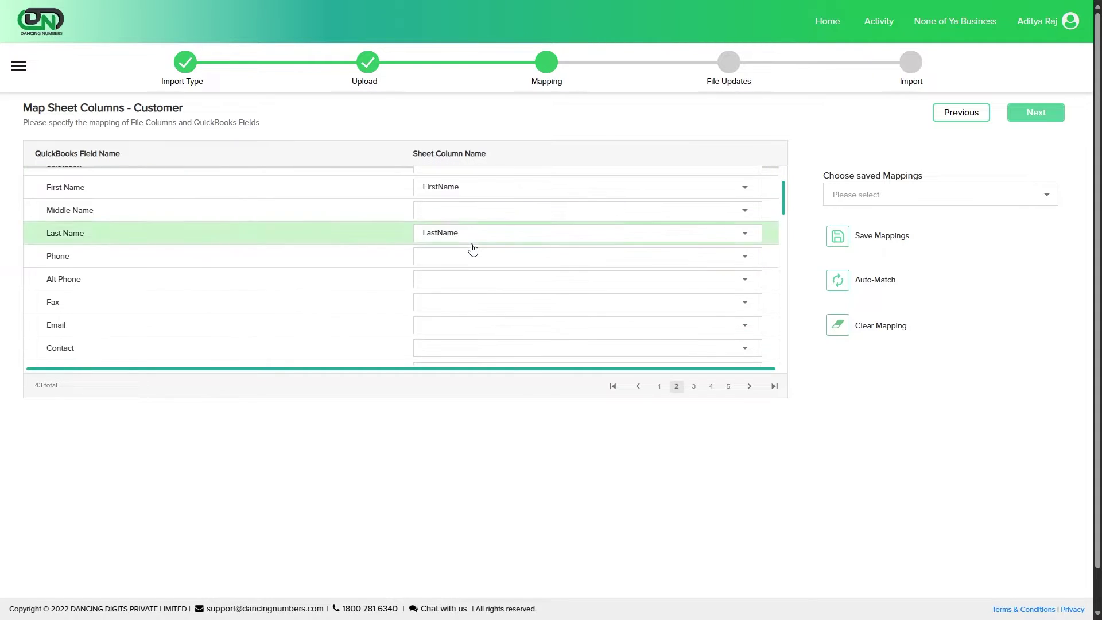
pyautogui.click(472, 242)
pyautogui.scroll(-10, 492, 312)
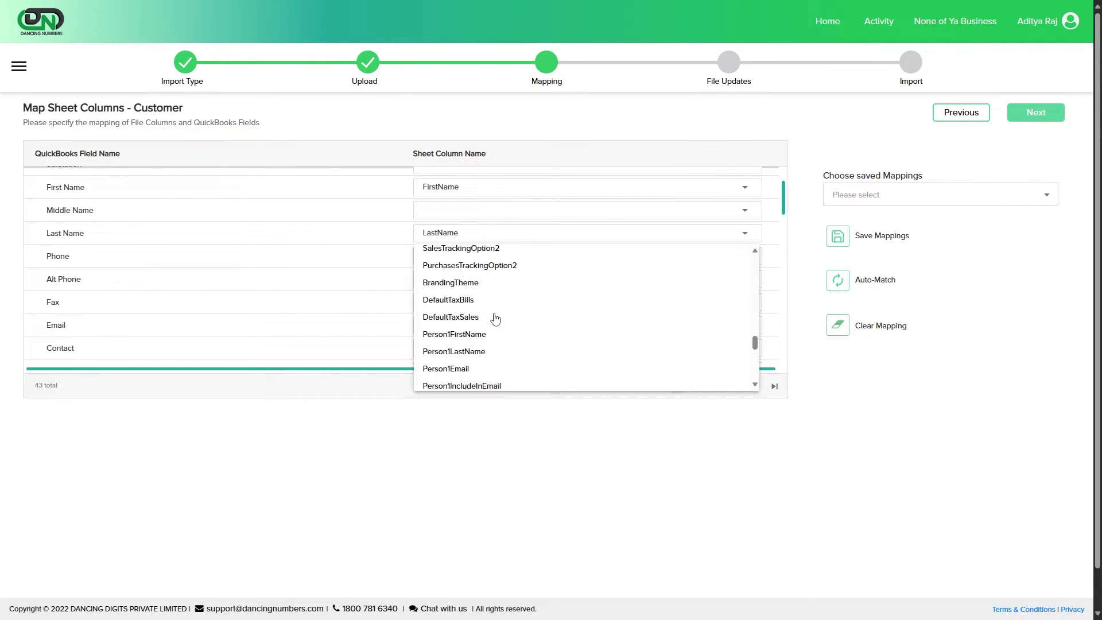
pyautogui.scroll(8, 495, 316)
pyautogui.scroll(-4, 494, 312)
pyautogui.click(495, 317)
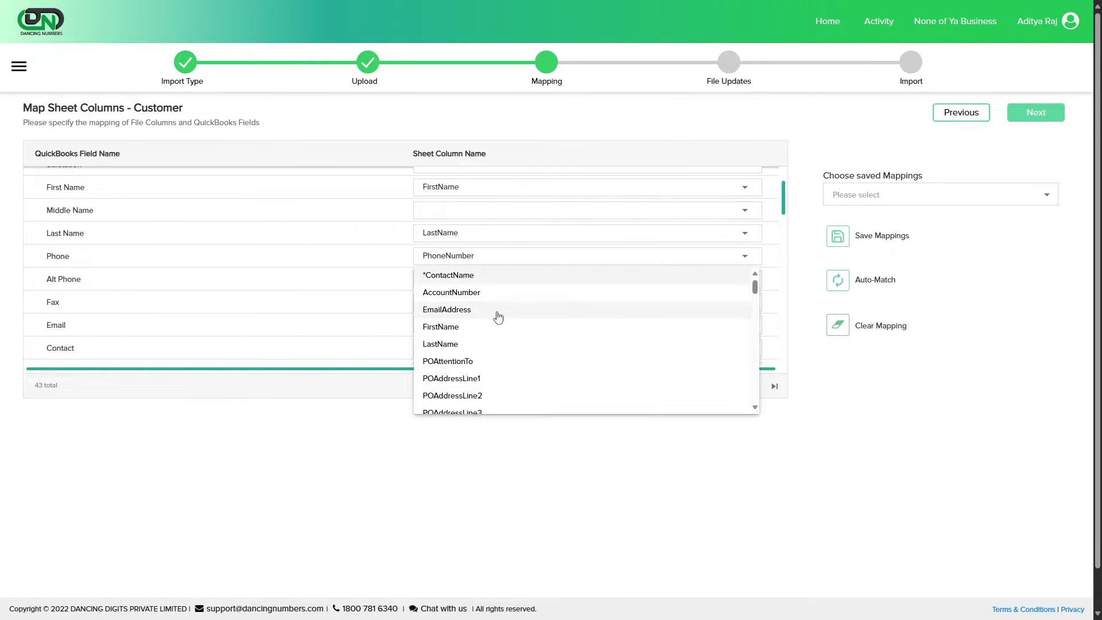
# Step: Map the Fax field to the FaxNumber column and the Email field to EmailAddress
pyautogui.scroll(-3, 498, 316)
pyautogui.click(370, 309)
pyautogui.click(446, 309)
pyautogui.scroll(-7, 479, 338)
pyautogui.scroll(1, 479, 333)
pyautogui.click(480, 330)
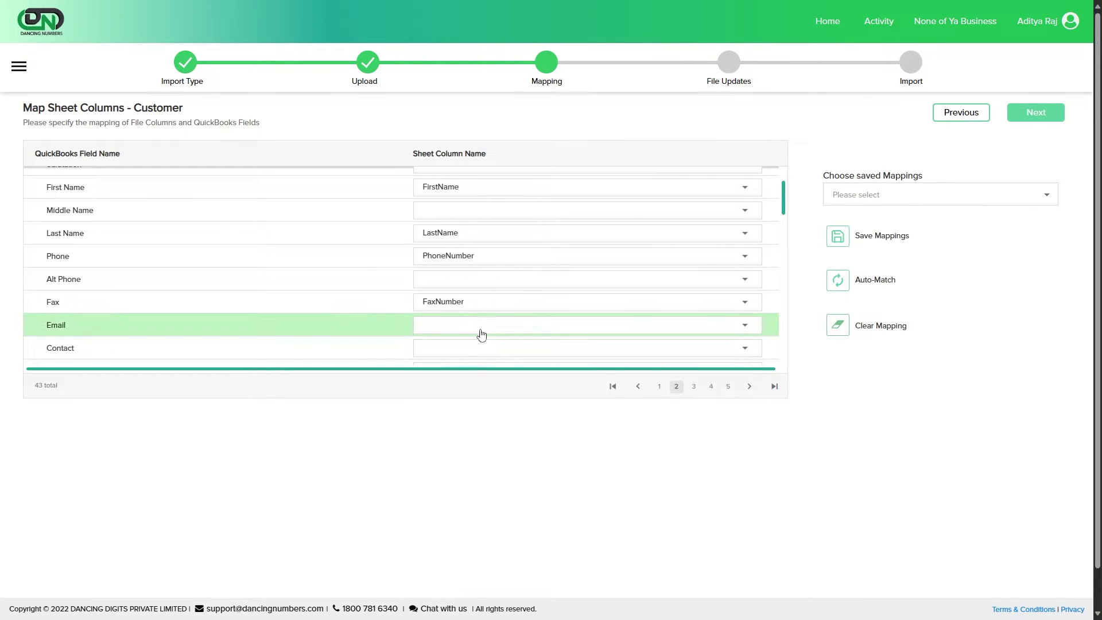
pyautogui.click(481, 335)
pyautogui.scroll(5, 482, 342)
pyautogui.click(486, 349)
# Step: Map Shipping Address Lines 1 and 2 to the SAAddressLine1 and SAAddressLine2 columns
pyautogui.scroll(-1, 538, 337)
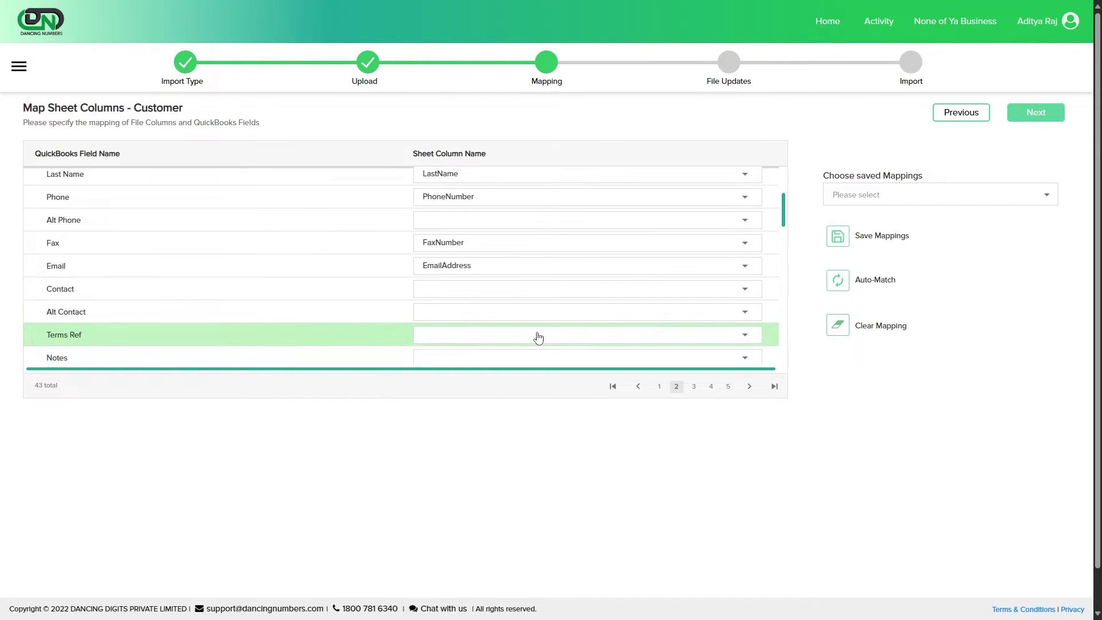
pyautogui.scroll(-3, 538, 337)
pyautogui.scroll(-1, 521, 279)
pyautogui.click(521, 282)
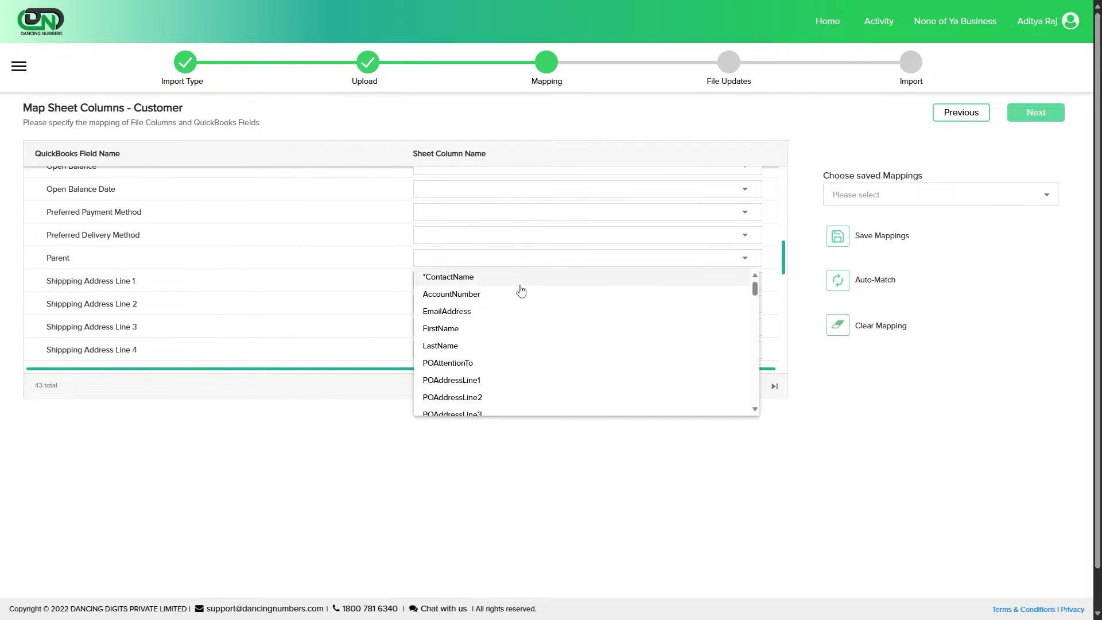
pyautogui.scroll(-4, 521, 293)
pyautogui.click(515, 320)
pyautogui.click(508, 306)
pyautogui.scroll(-4, 504, 327)
pyautogui.click(501, 360)
# Step: Map Shipping Address Lines 3 and 4 to the SAAddressLine3 and SAAddressLine4 columns
pyautogui.click(501, 328)
pyautogui.scroll(-4, 501, 348)
pyautogui.click(500, 396)
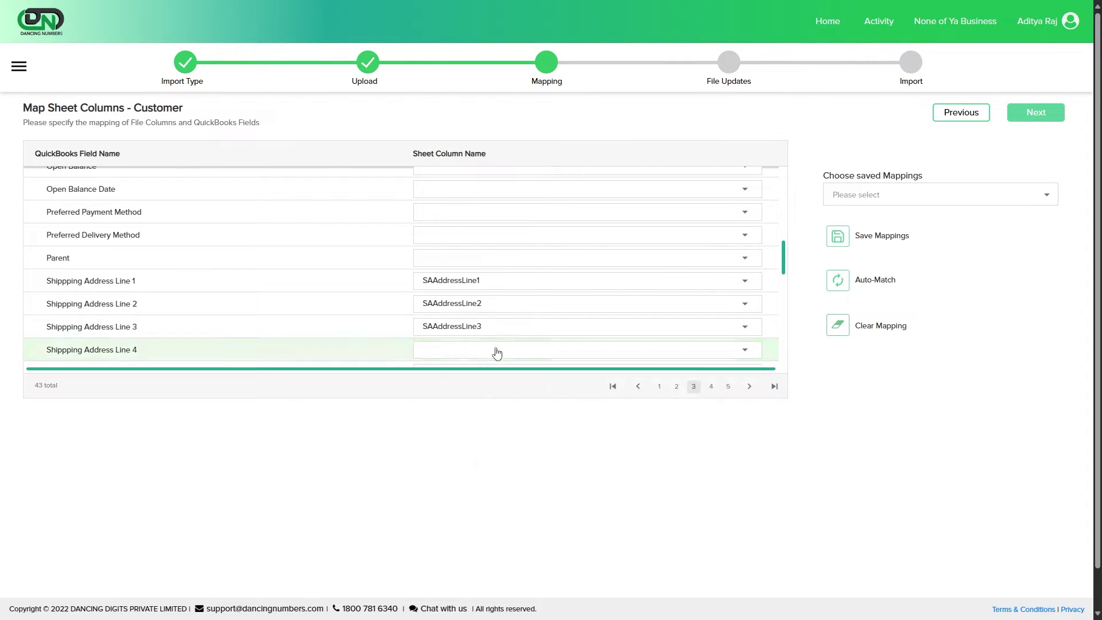
pyautogui.click(497, 352)
pyautogui.click(494, 400)
# Step: Search the sheet columns for a match for Shipping Address Line 5
pyautogui.scroll(-4, 317, 313)
pyautogui.click(450, 281)
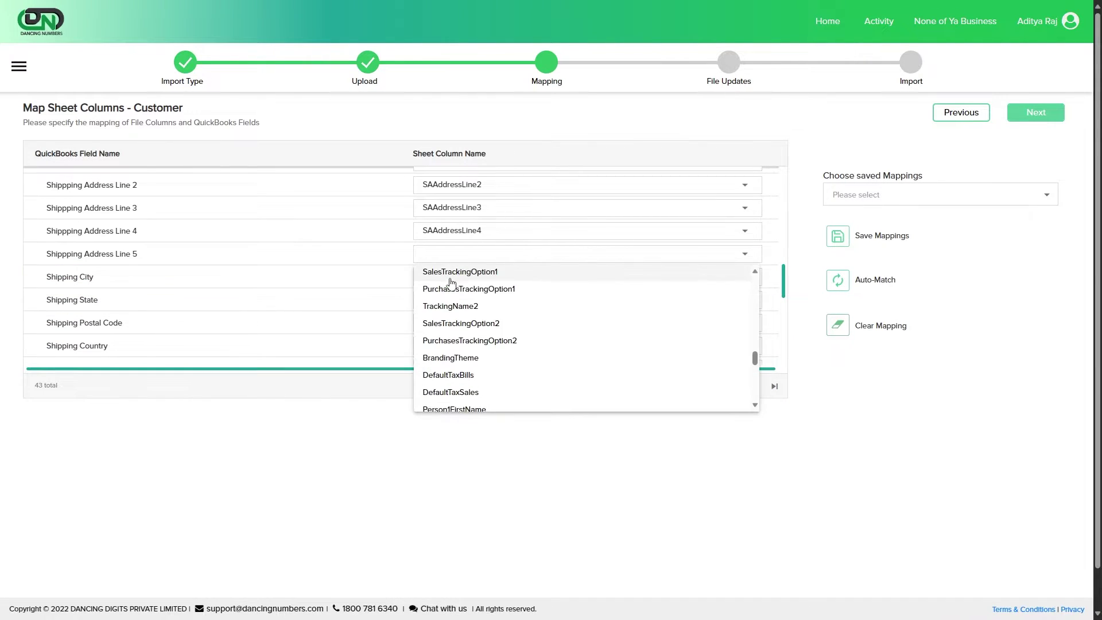
pyautogui.scroll(-1, 450, 282)
pyautogui.scroll(8, 450, 282)
pyautogui.click(456, 258)
pyautogui.click(456, 258)
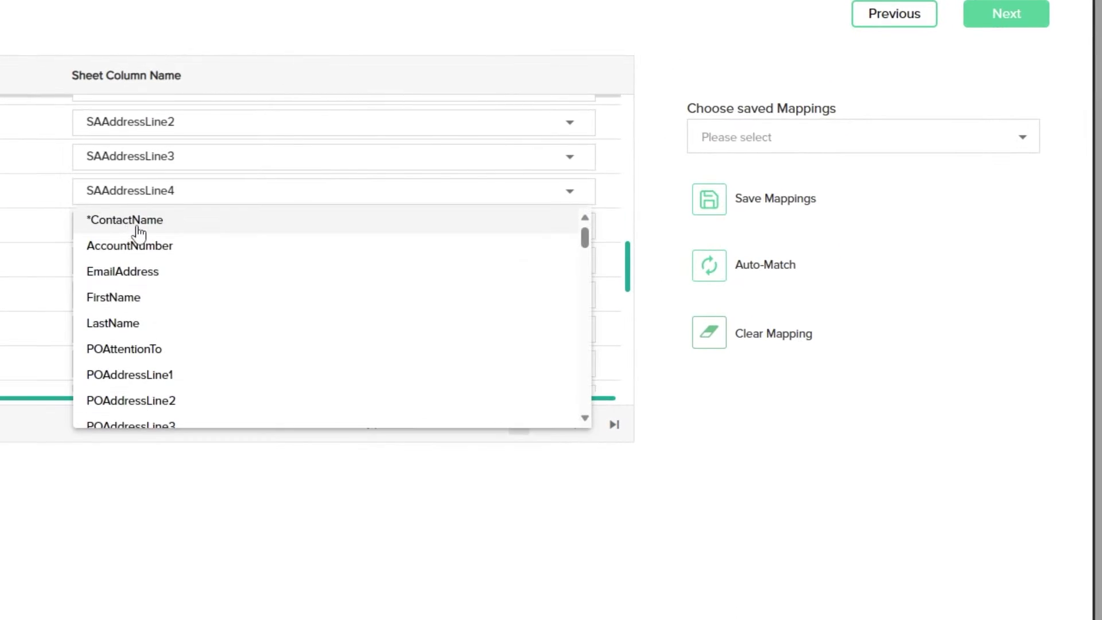
pyautogui.scroll(-15, 138, 232)
pyautogui.scroll(-10, 208, 302)
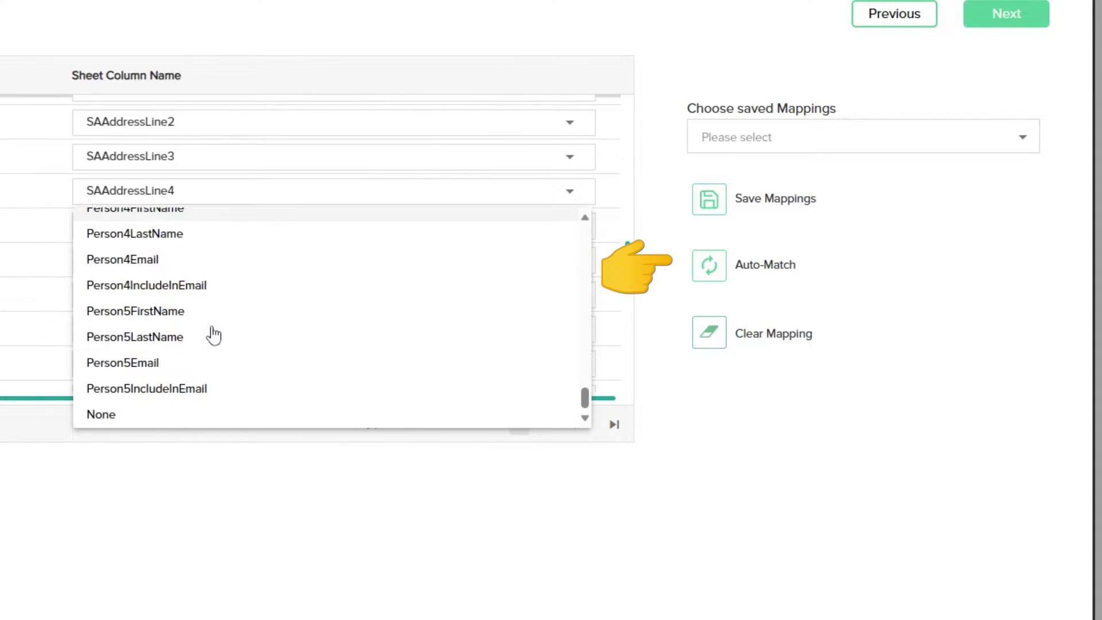
pyautogui.scroll(20, 207, 322)
pyautogui.scroll(-5, 208, 323)
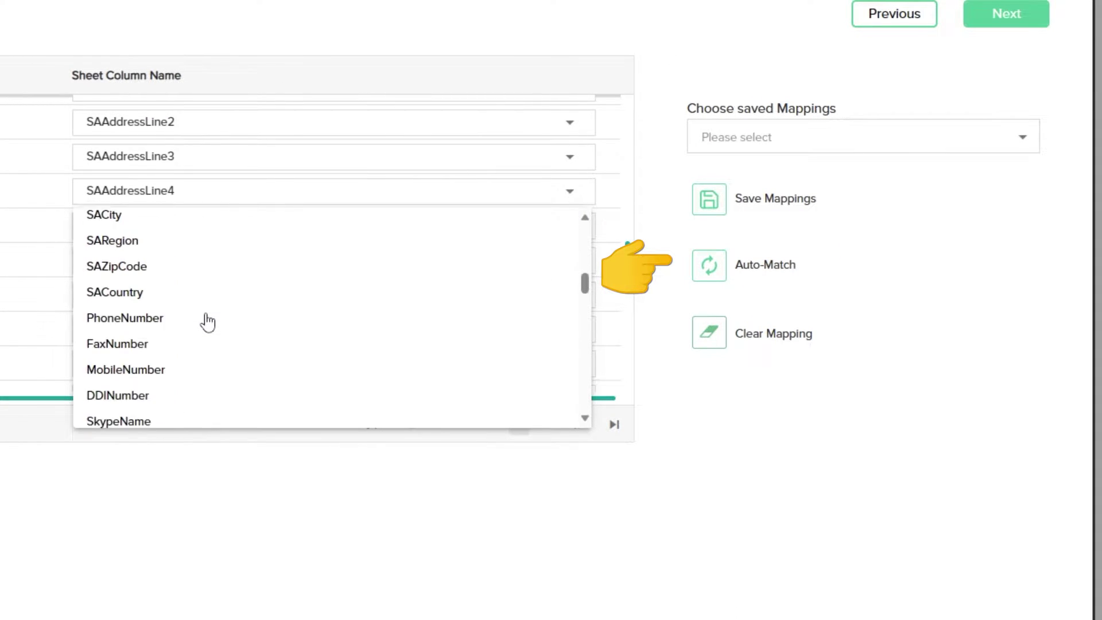
pyautogui.scroll(-12, 208, 322)
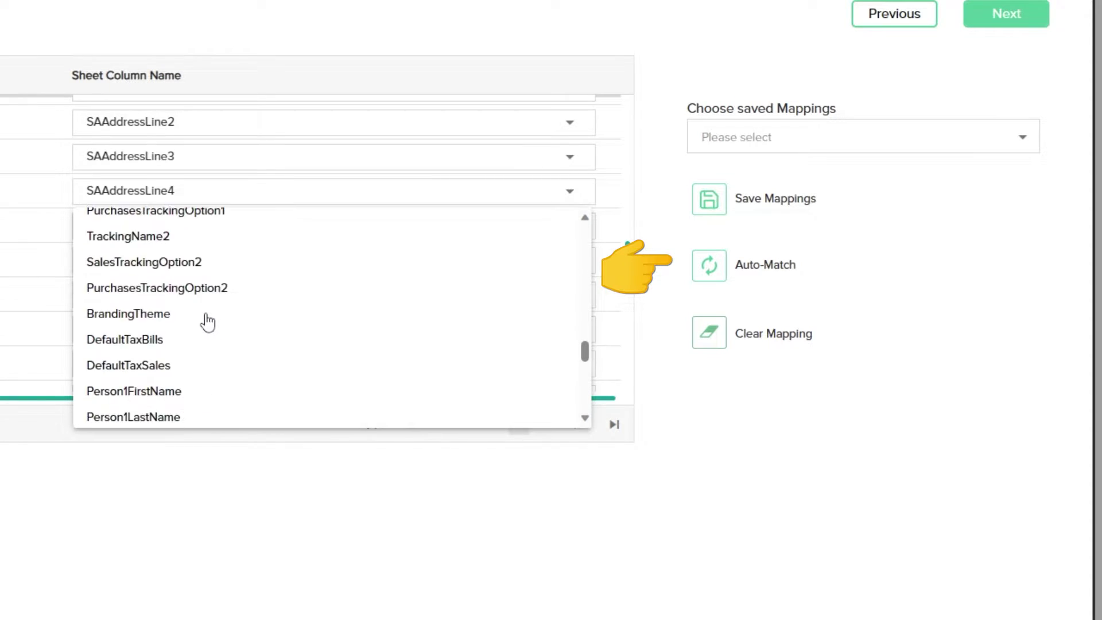
pyautogui.scroll(-6, 207, 322)
# Step: Check the remaining unmapped customer fields for matching sheet columns
pyautogui.click(114, 524)
pyautogui.scroll(-1, 116, 287)
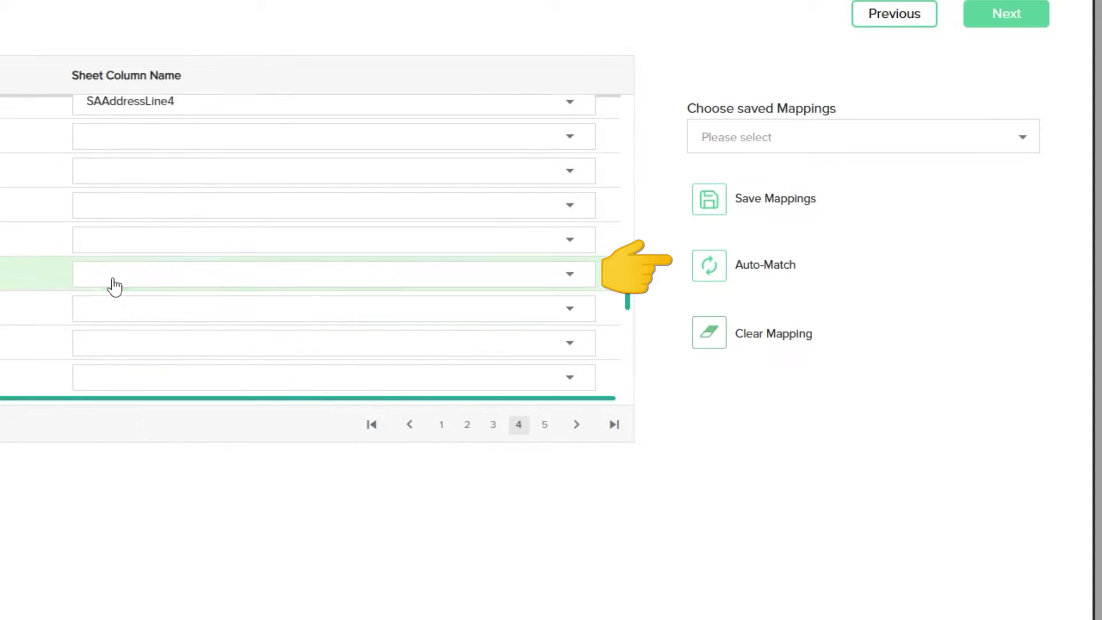
pyautogui.scroll(-2, 115, 286)
pyautogui.click(112, 289)
pyautogui.scroll(-3, 218, 401)
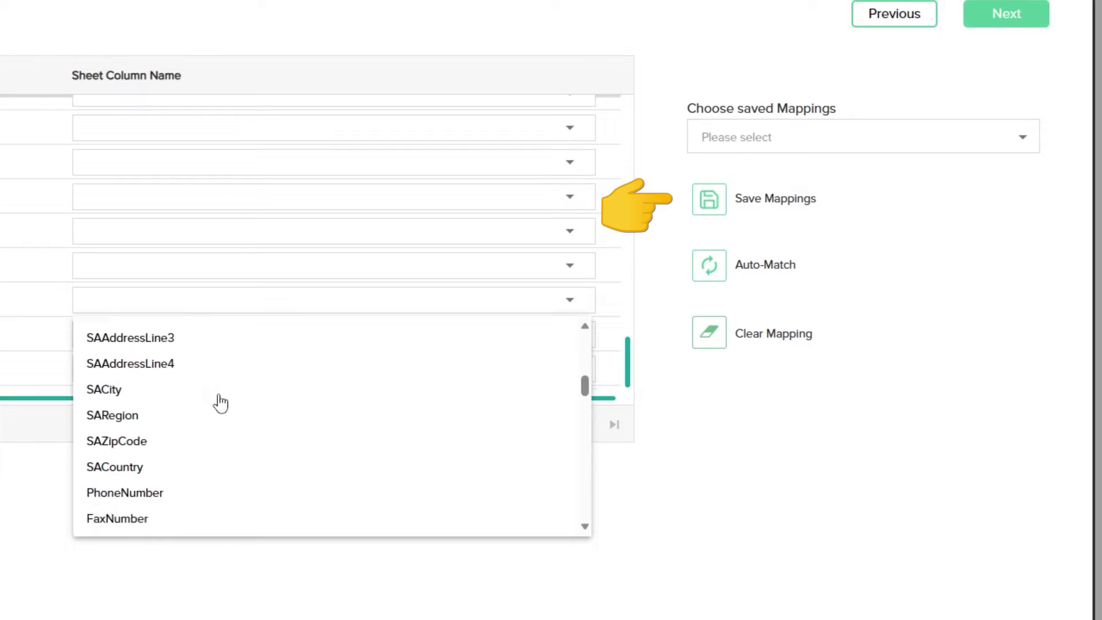
pyautogui.scroll(-10, 220, 403)
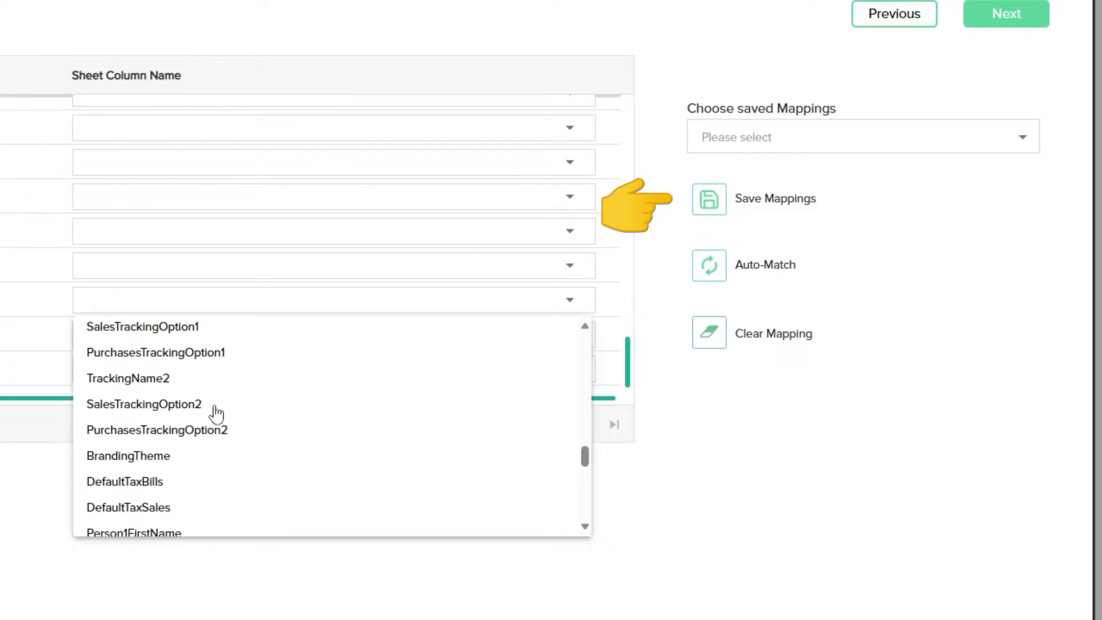
pyautogui.scroll(-8, 215, 408)
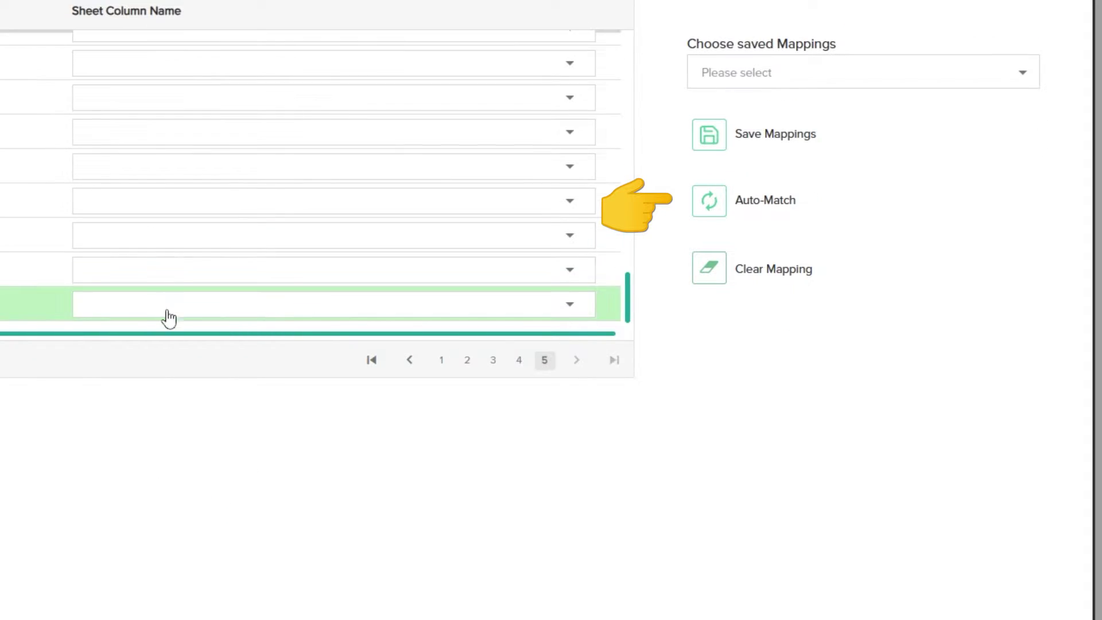
pyautogui.click(167, 312)
pyautogui.scroll(-10, 152, 369)
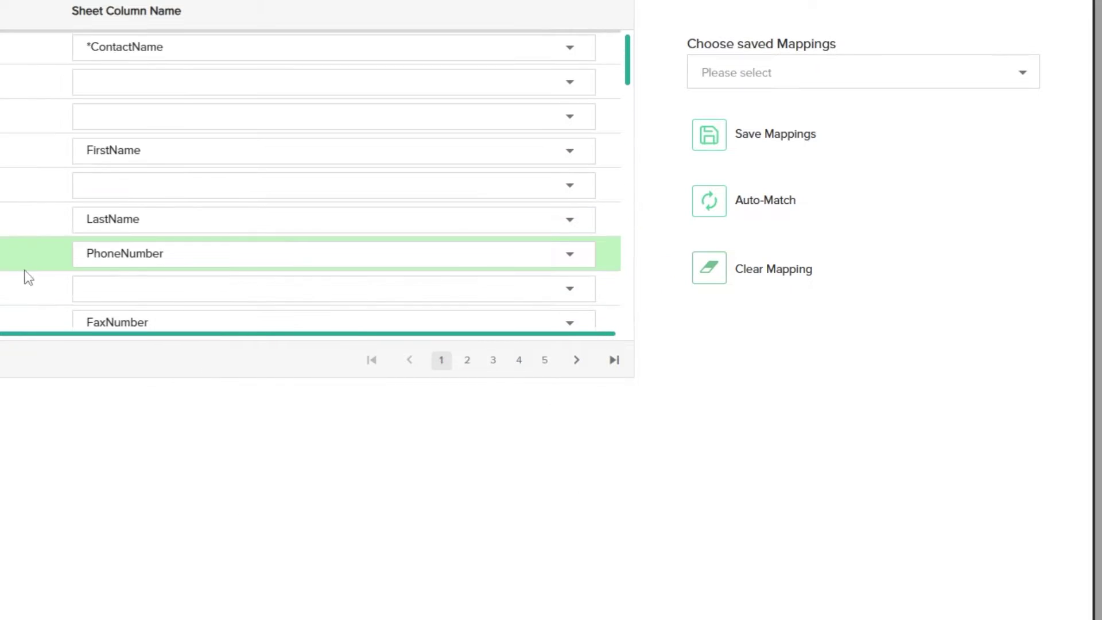
# Step: Accept the column mapping and review the customer records to import
pyautogui.scroll(2, 23, 352)
pyautogui.click(996, 15)
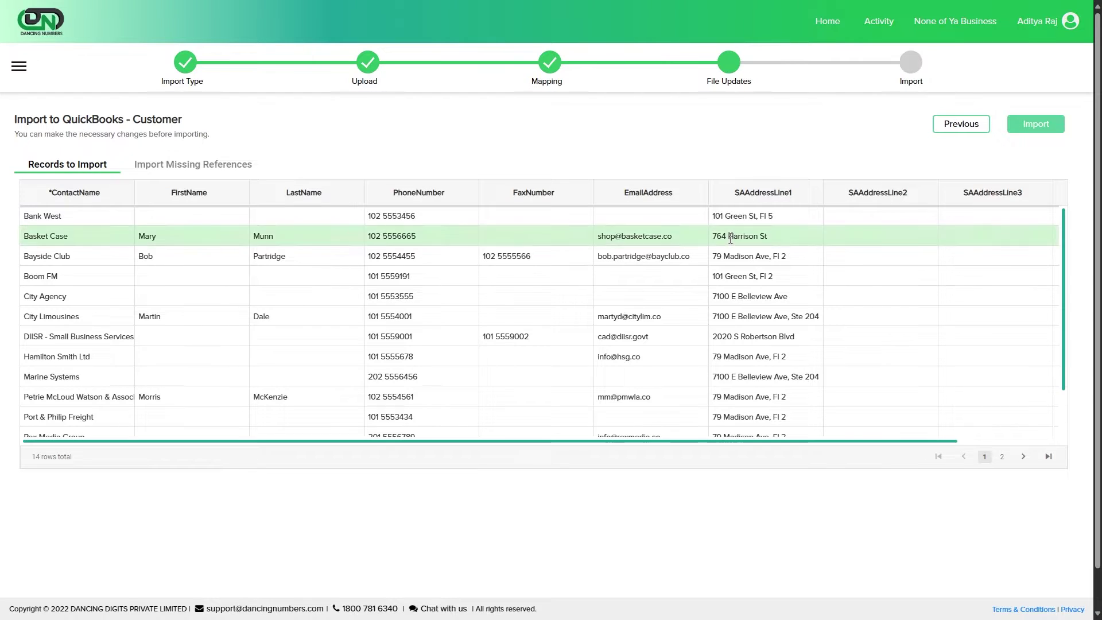
pyautogui.scroll(-1, 693, 245)
pyautogui.scroll(1, 692, 245)
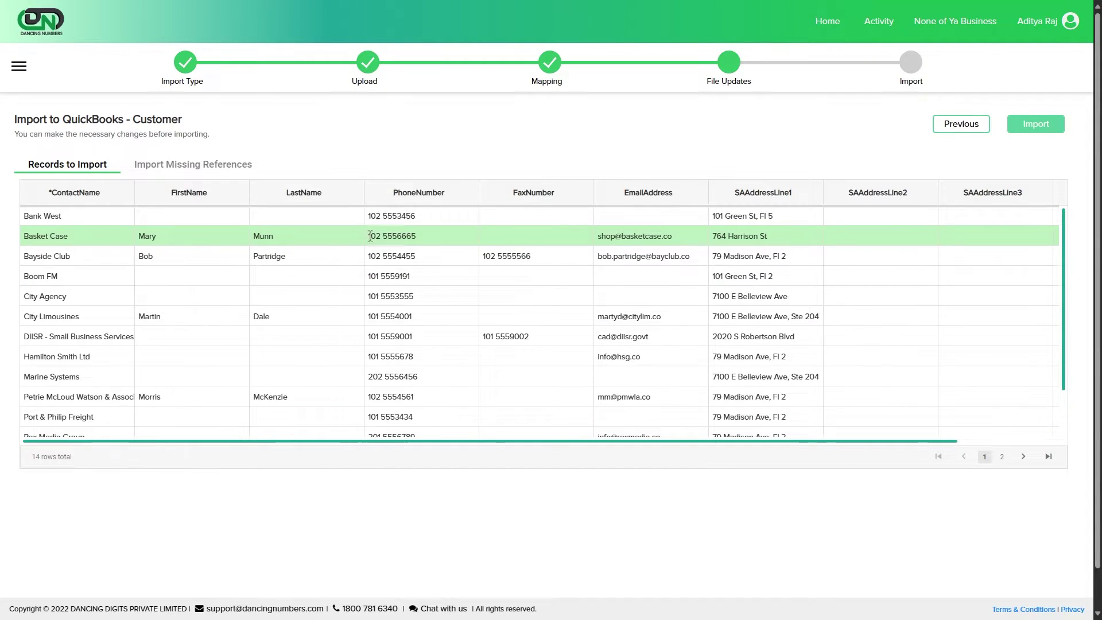
pyautogui.click(231, 283)
pyautogui.scroll(-1, 211, 302)
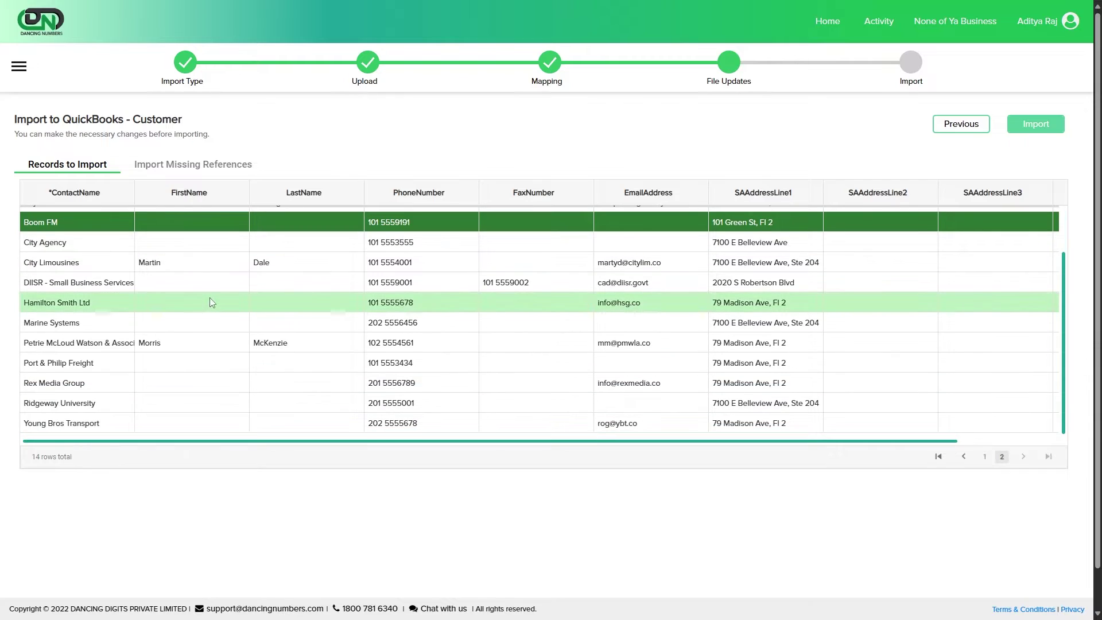
pyautogui.scroll(1, 209, 297)
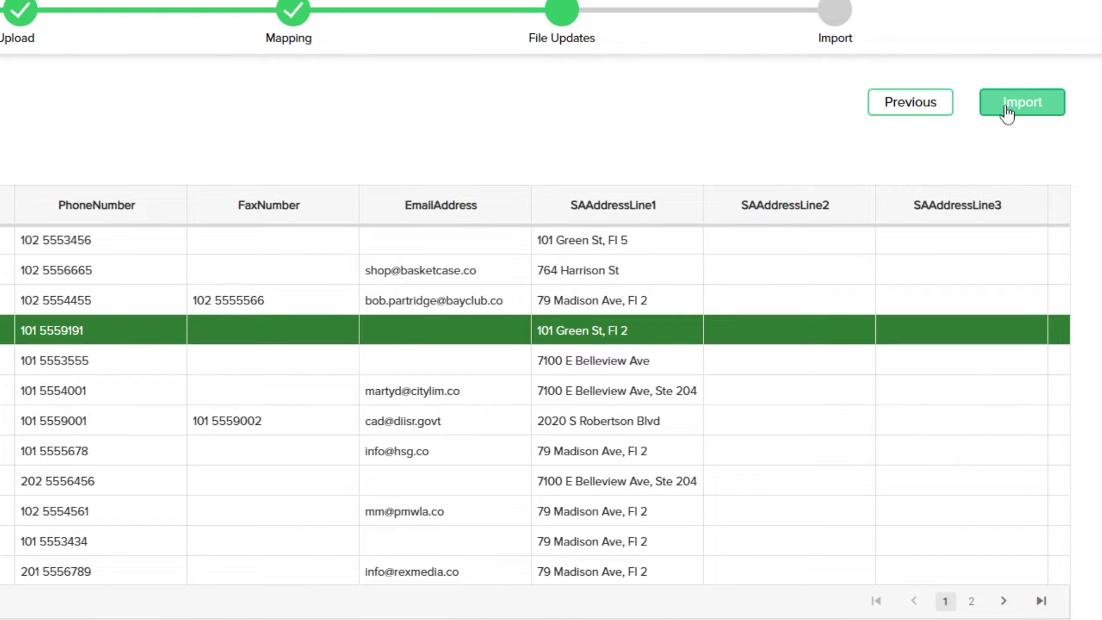
# Step: Import the customer records into QuickBooks and filter the results by Imported, then by Error
pyautogui.click(1006, 109)
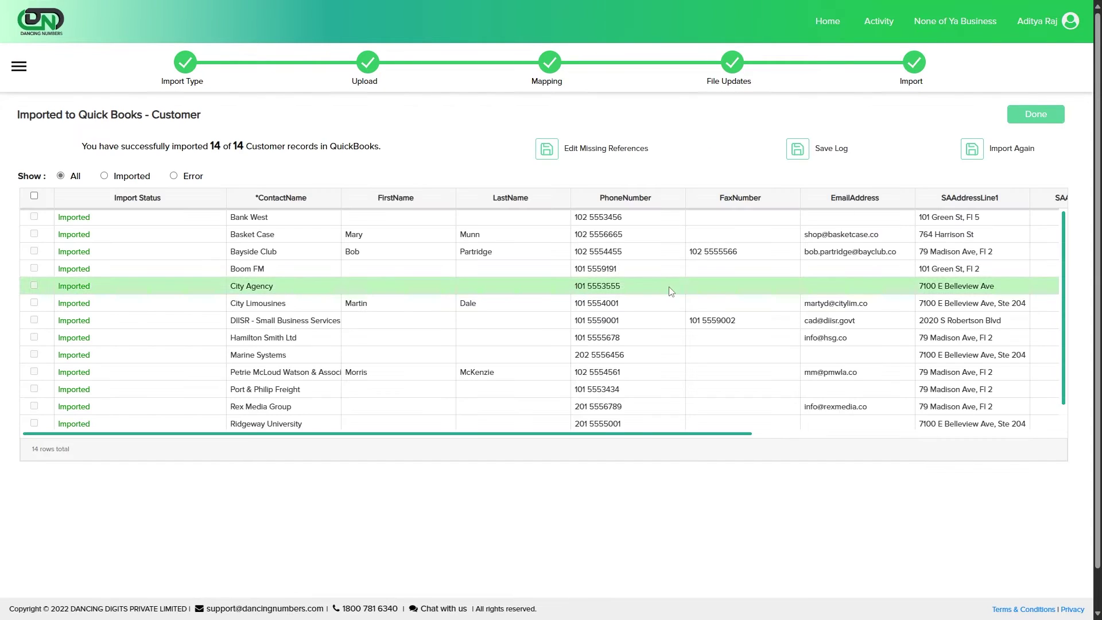
pyautogui.scroll(-1, 631, 390)
pyautogui.click(104, 177)
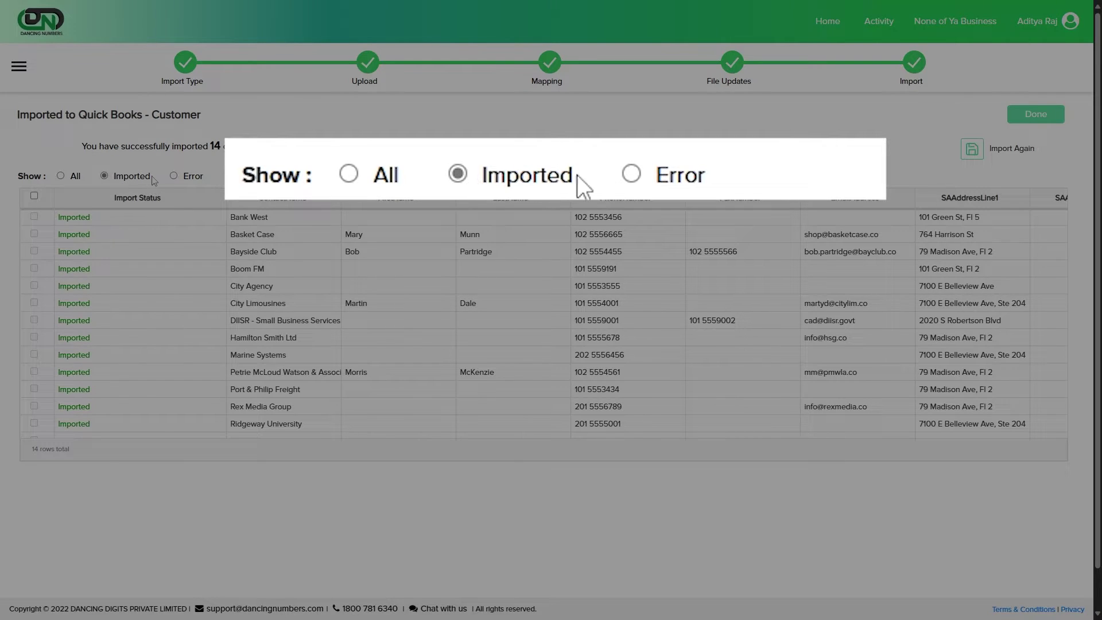
pyautogui.click(174, 176)
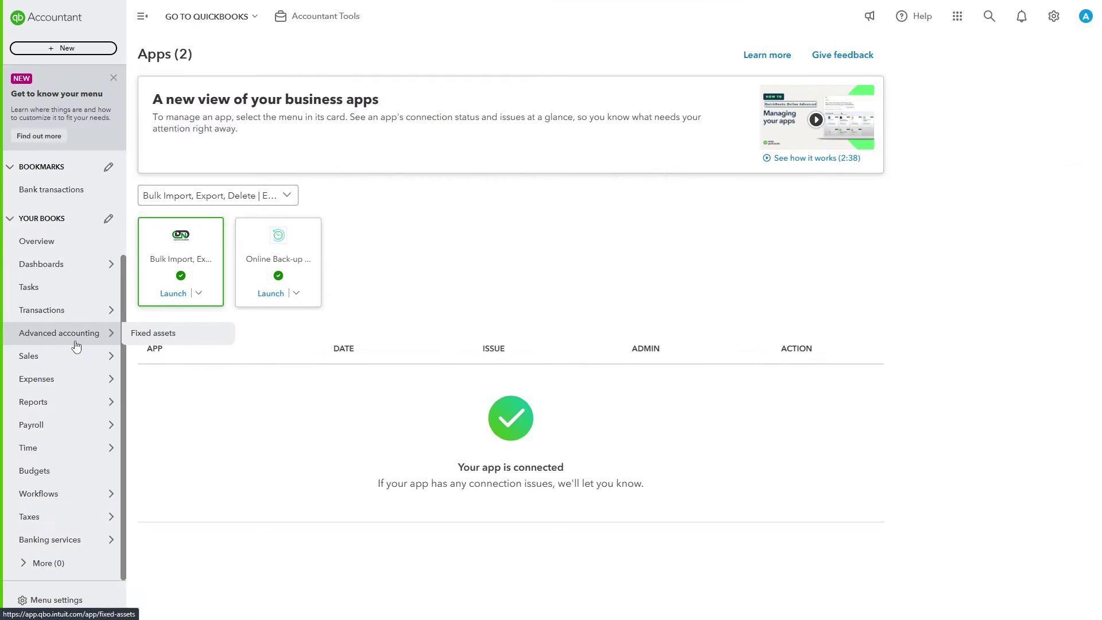
# Step: Switch to QuickBooks Online and check the imported contacts in the Sales customer list
pyautogui.moveTo(79, 313)
pyautogui.moveTo(86, 355)
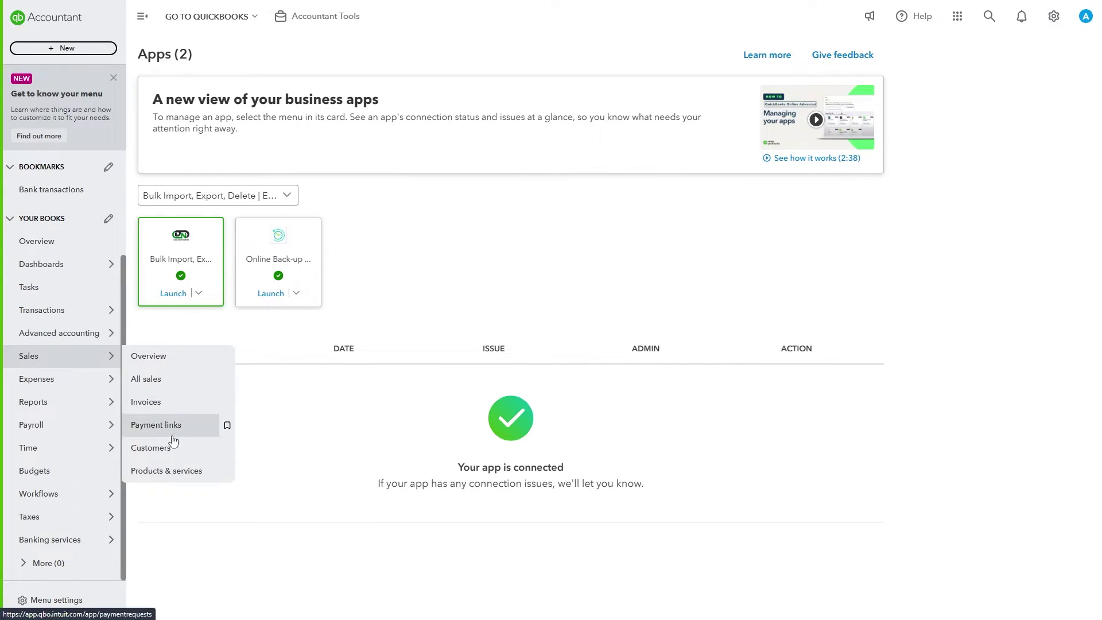
pyautogui.click(172, 448)
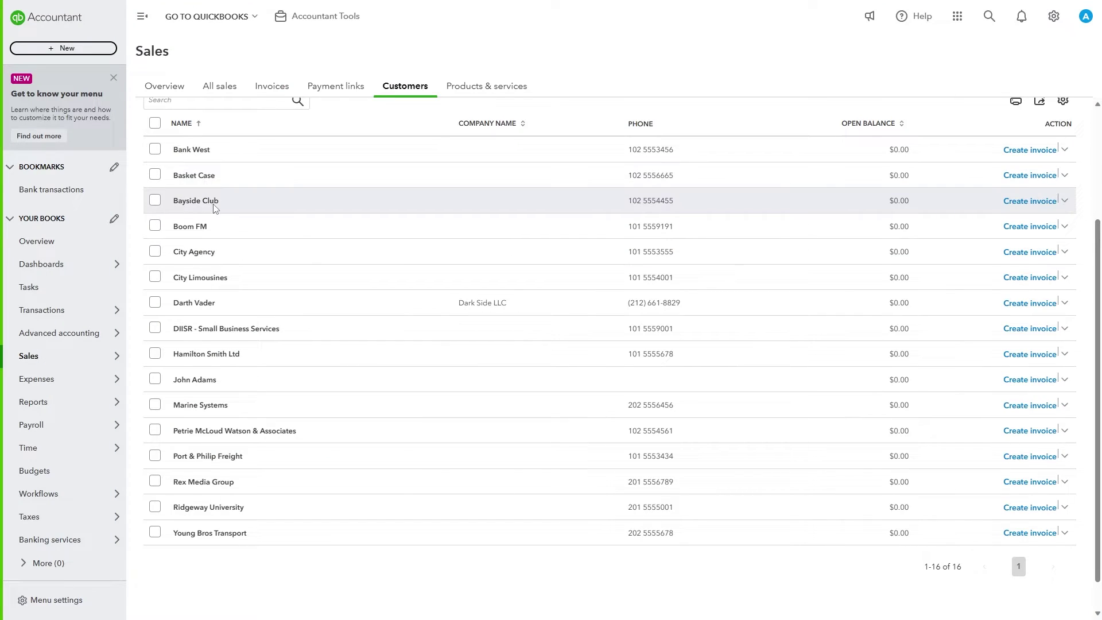
pyautogui.scroll(3, 221, 559)
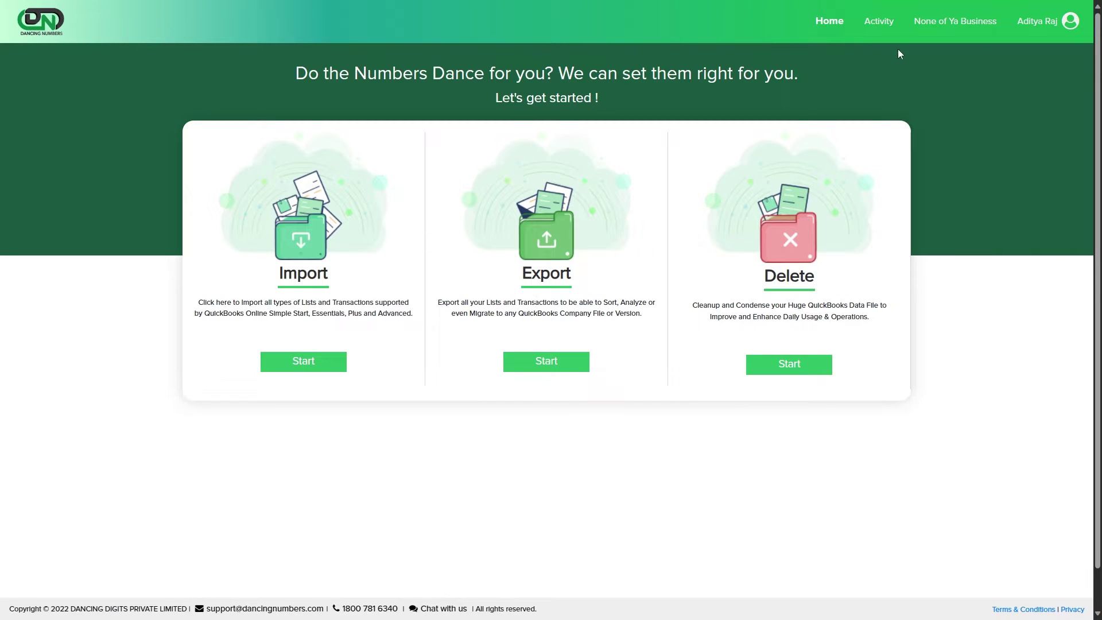
# Step: Return to Dancing Numbers and examine the synced data summaries and charts on the activity dashboard
pyautogui.moveTo(894, 27)
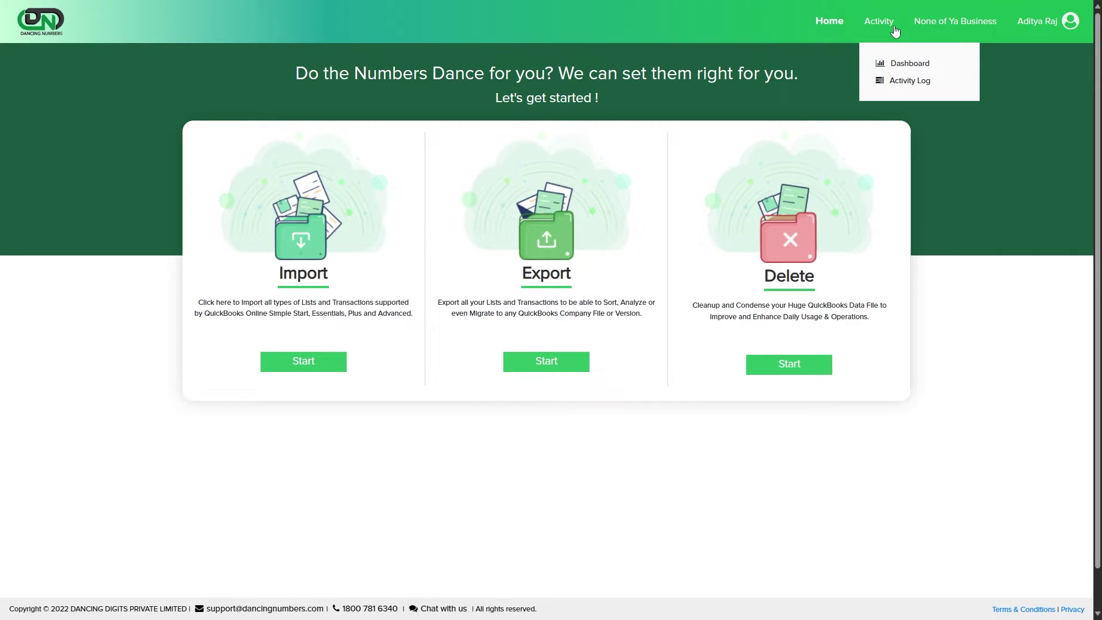
pyautogui.click(904, 63)
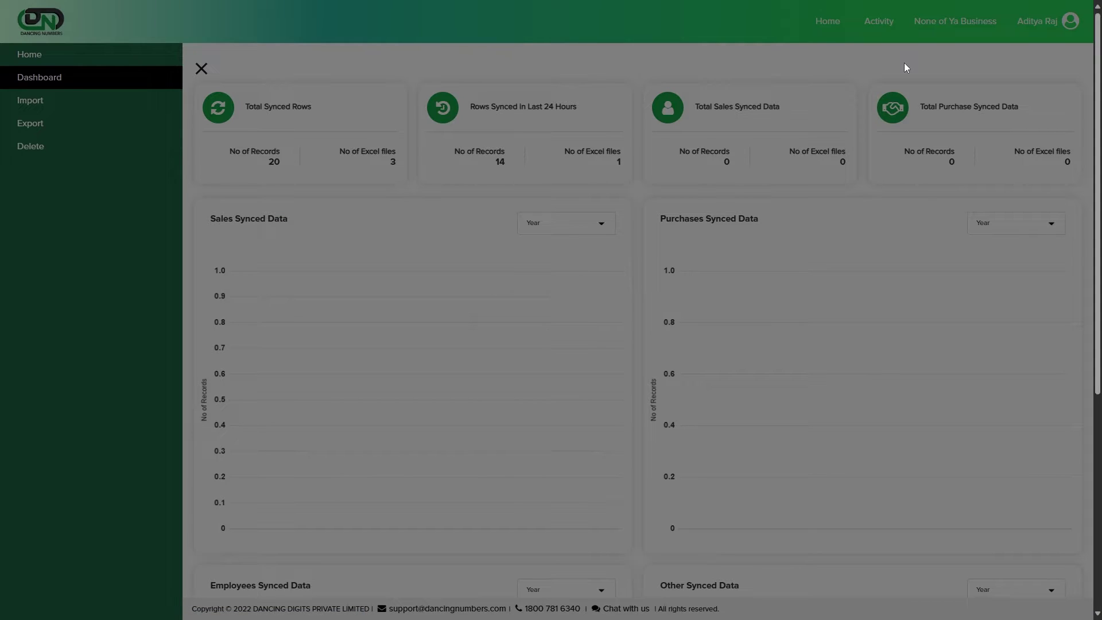
pyautogui.scroll(-5, 749, 174)
pyautogui.scroll(5, 749, 174)
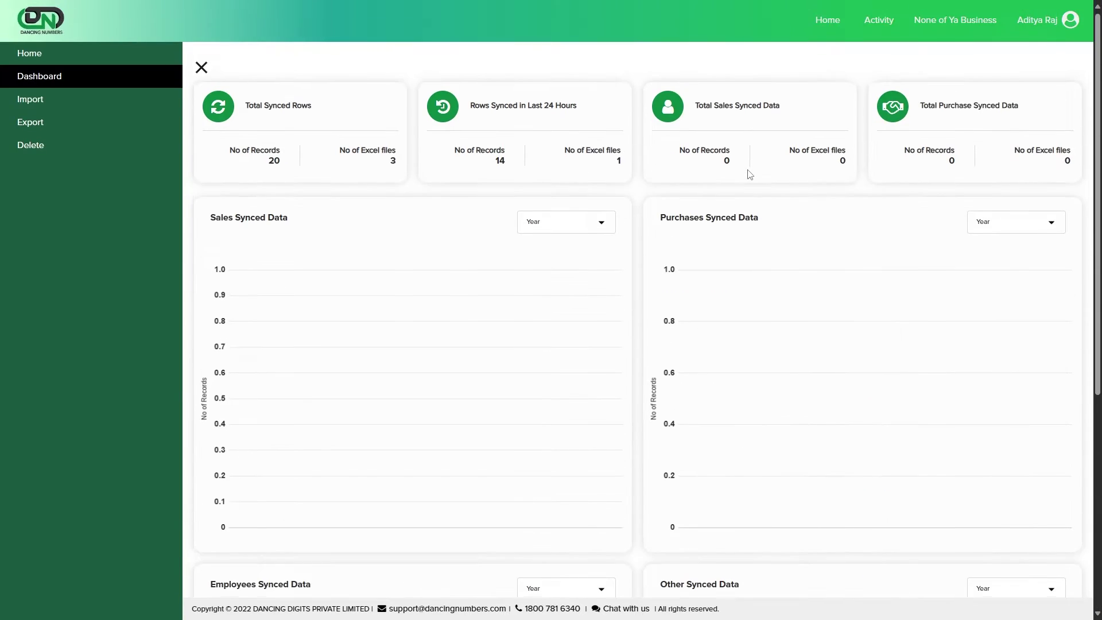
pyautogui.scroll(-5, 749, 174)
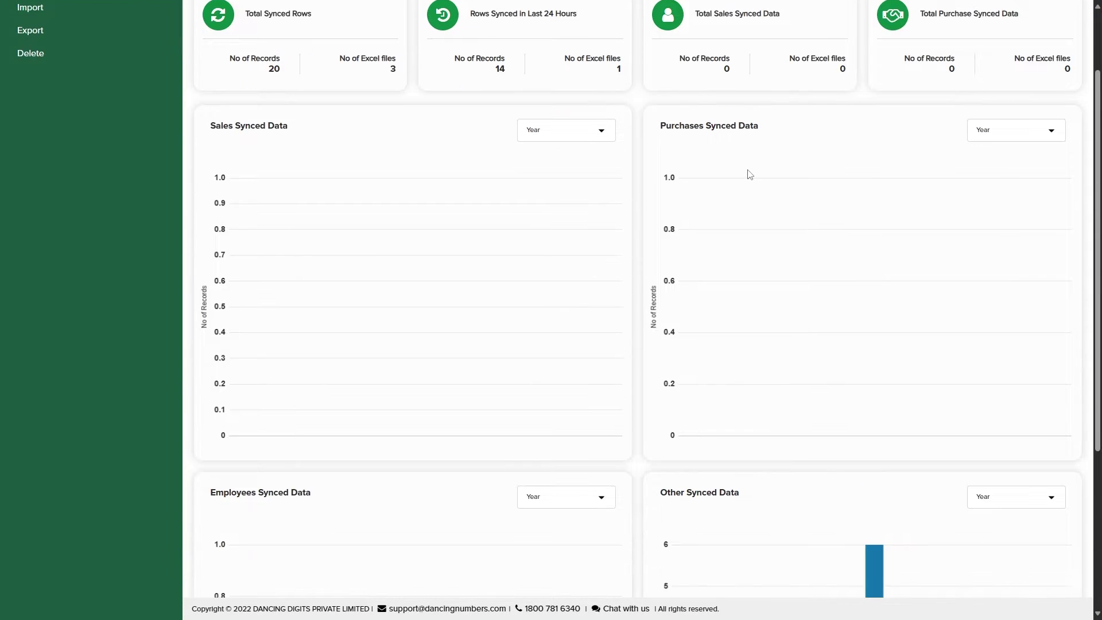
pyautogui.scroll(5, 749, 173)
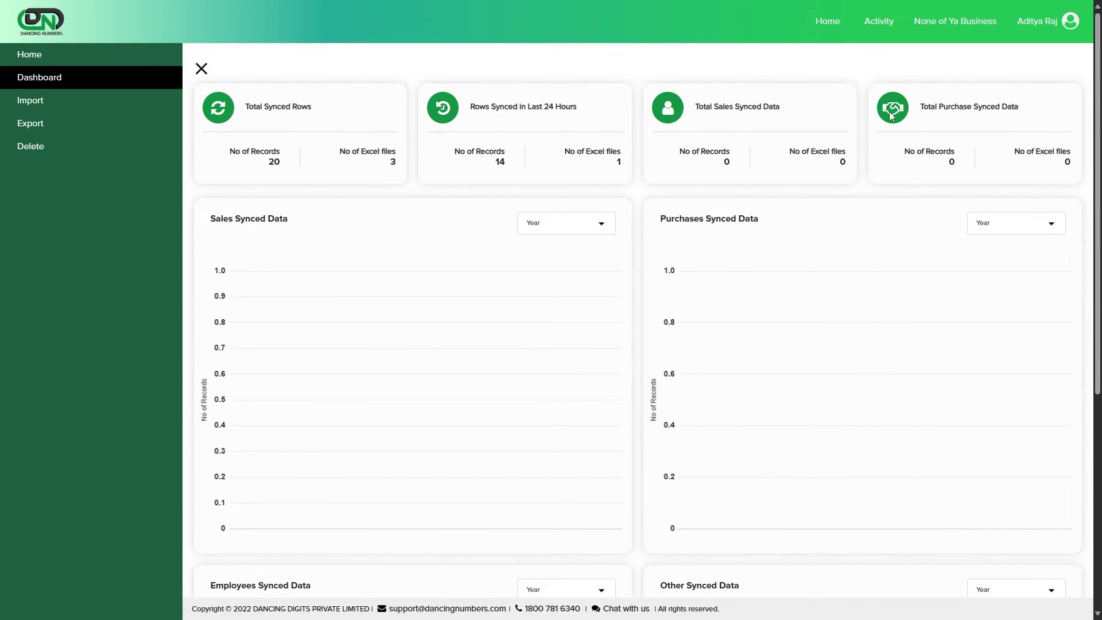
# Step: Open the log of past import activities
pyautogui.moveTo(935, 24)
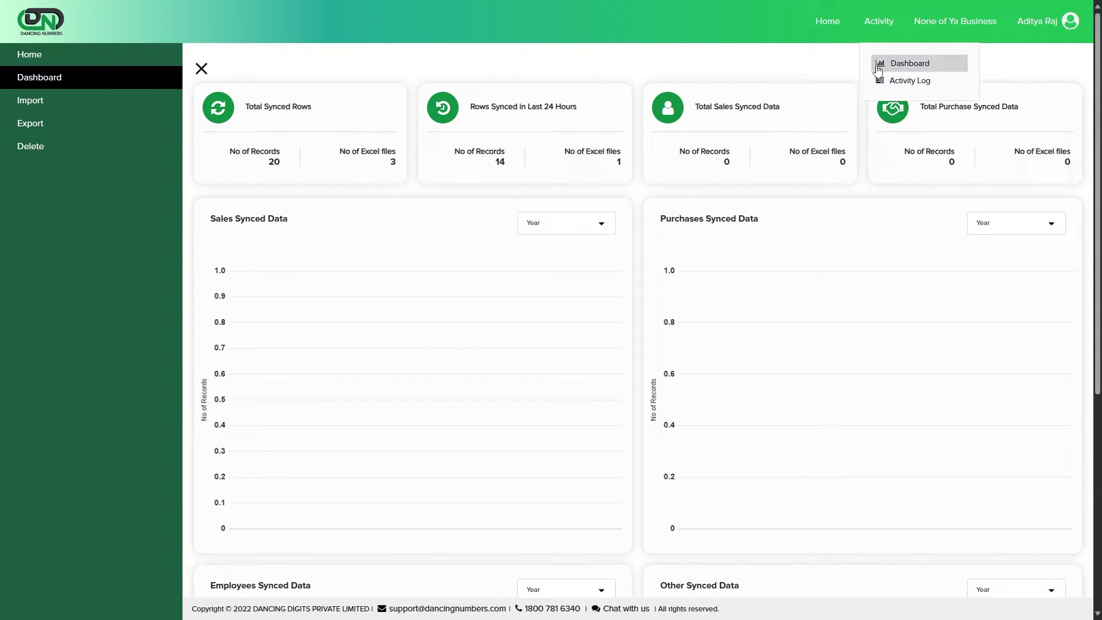
pyautogui.moveTo(1036, 26)
pyautogui.moveTo(878, 23)
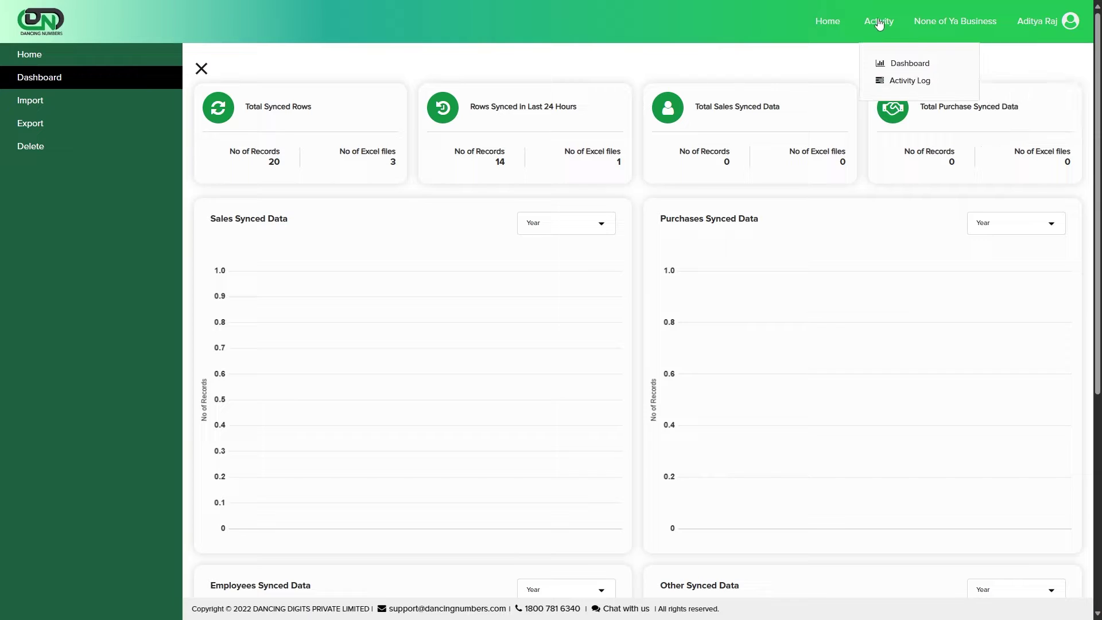
pyautogui.click(882, 84)
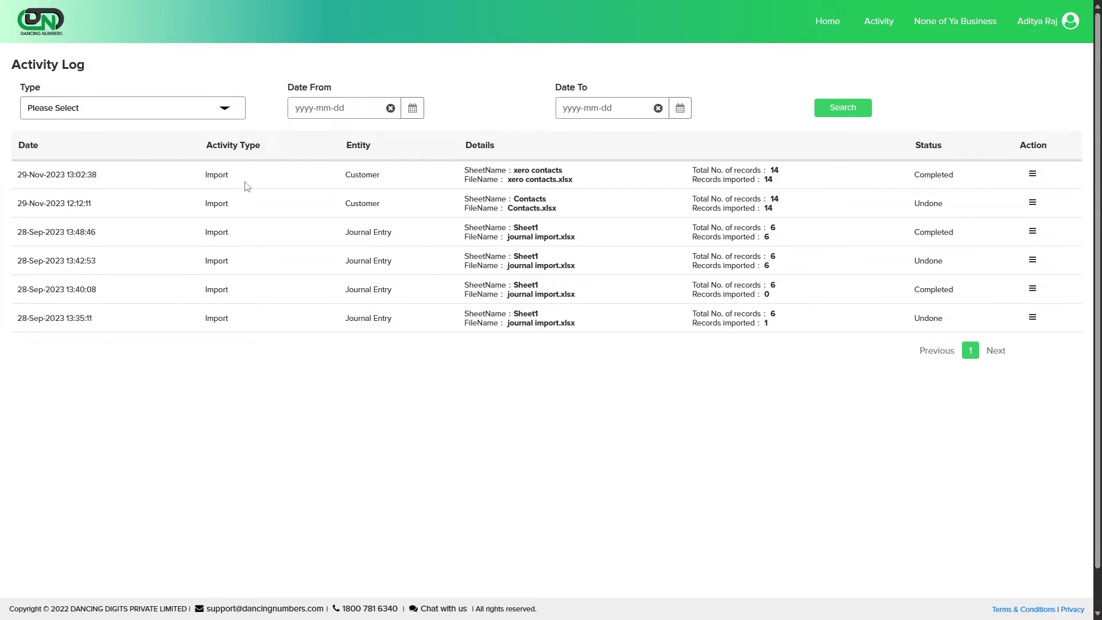
# Step: View the detail report of the xero contacts.xlsx import and open its second imported record in QuickBooks
pyautogui.click(1033, 174)
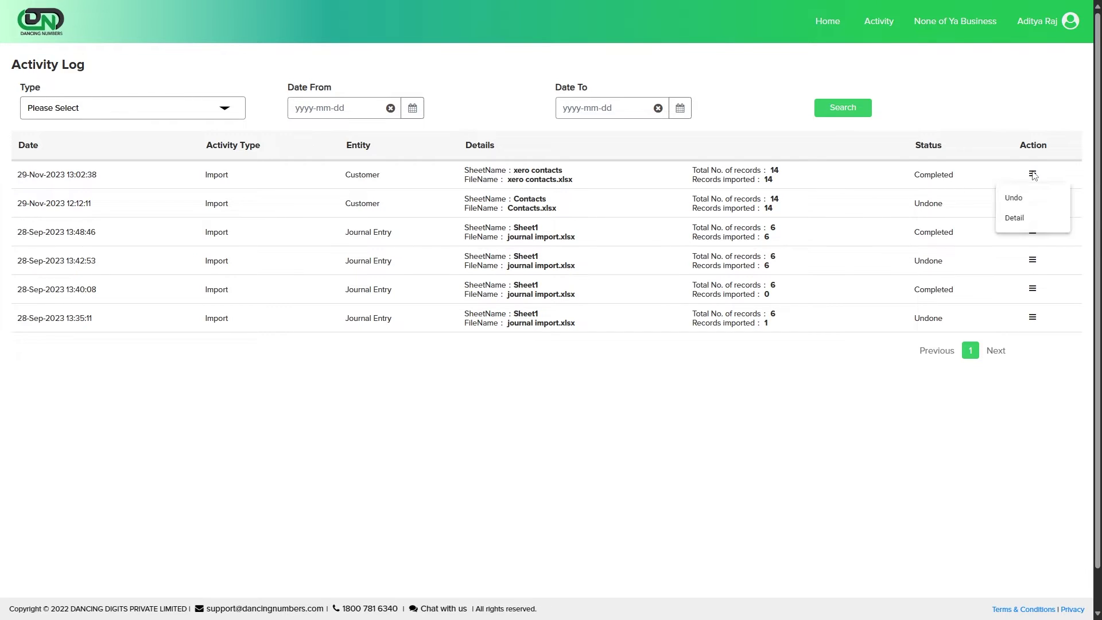
pyautogui.click(1041, 216)
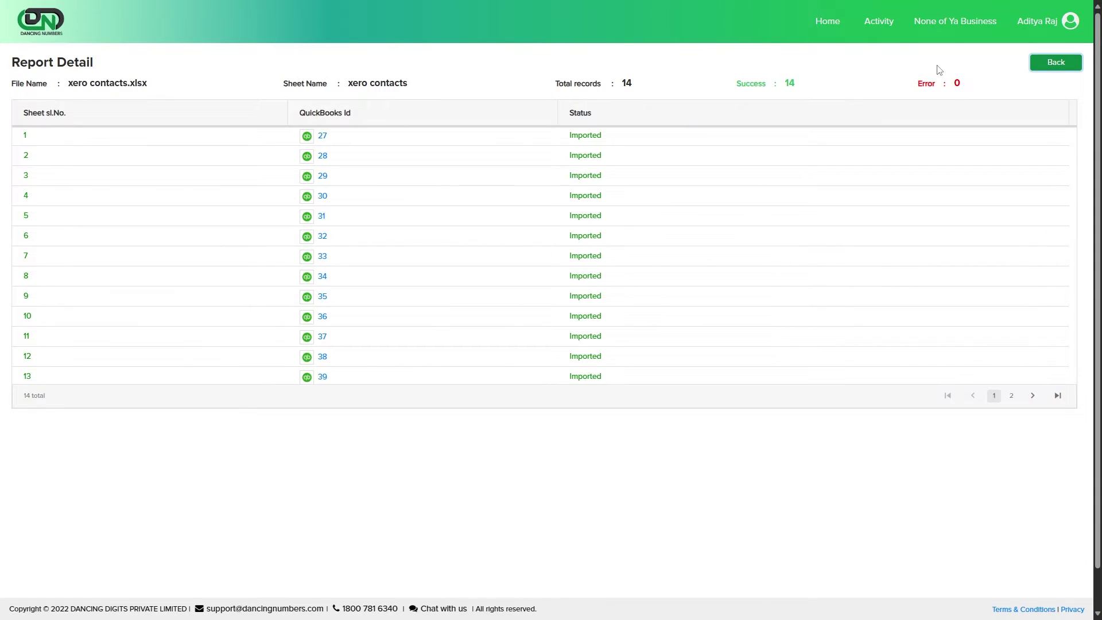
pyautogui.click(322, 157)
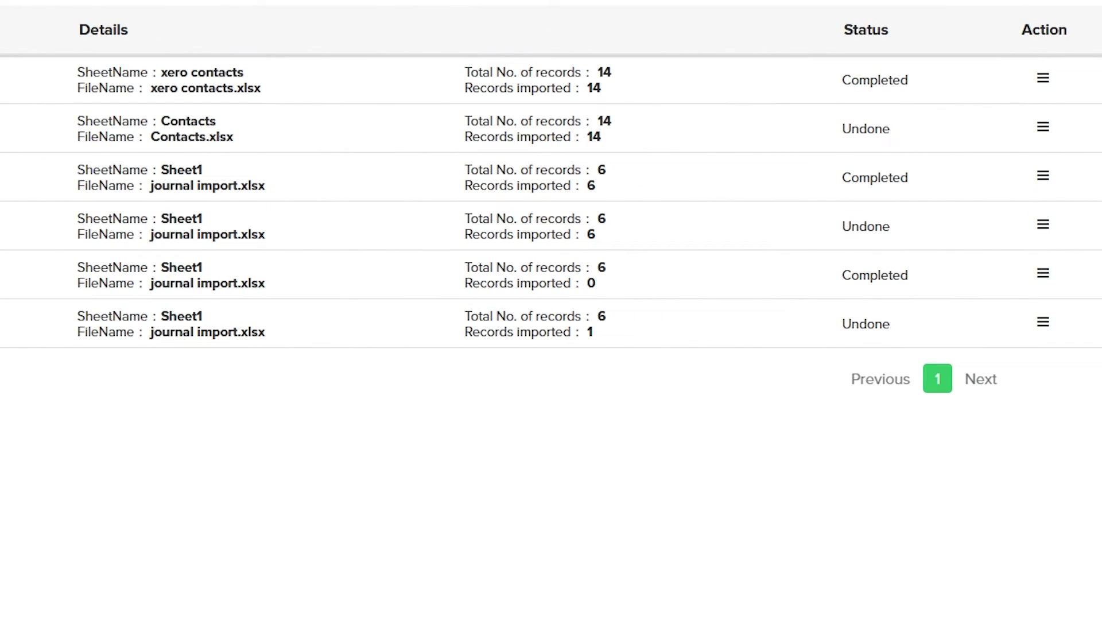
# Step: Undo the xero contacts.xlsx customer import from the activity log and refresh the page
pyautogui.click(1043, 79)
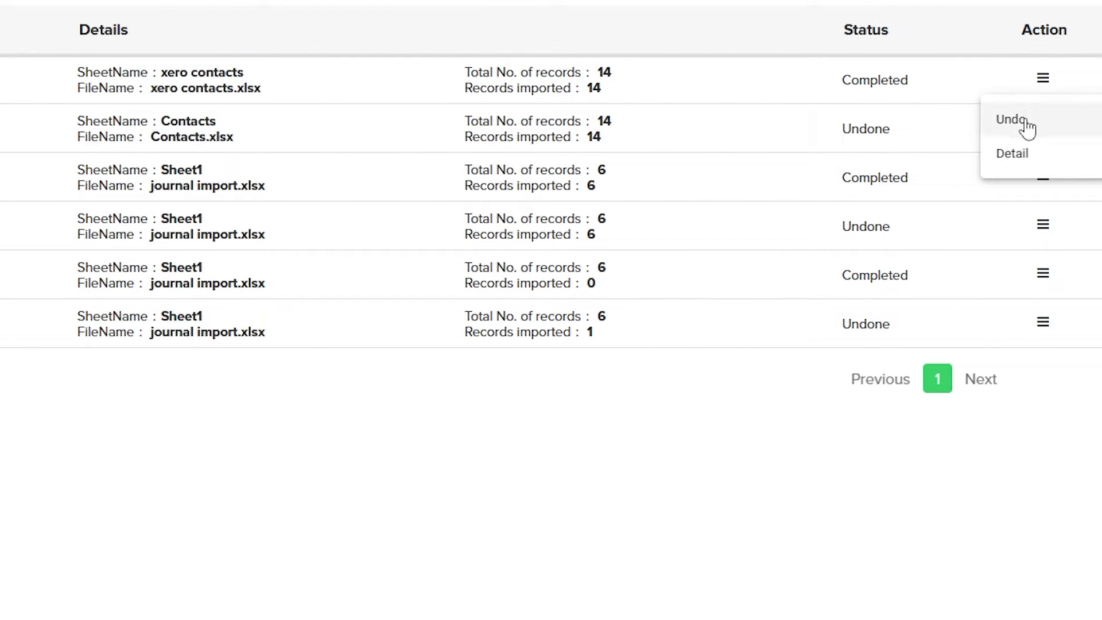
pyautogui.click(1026, 123)
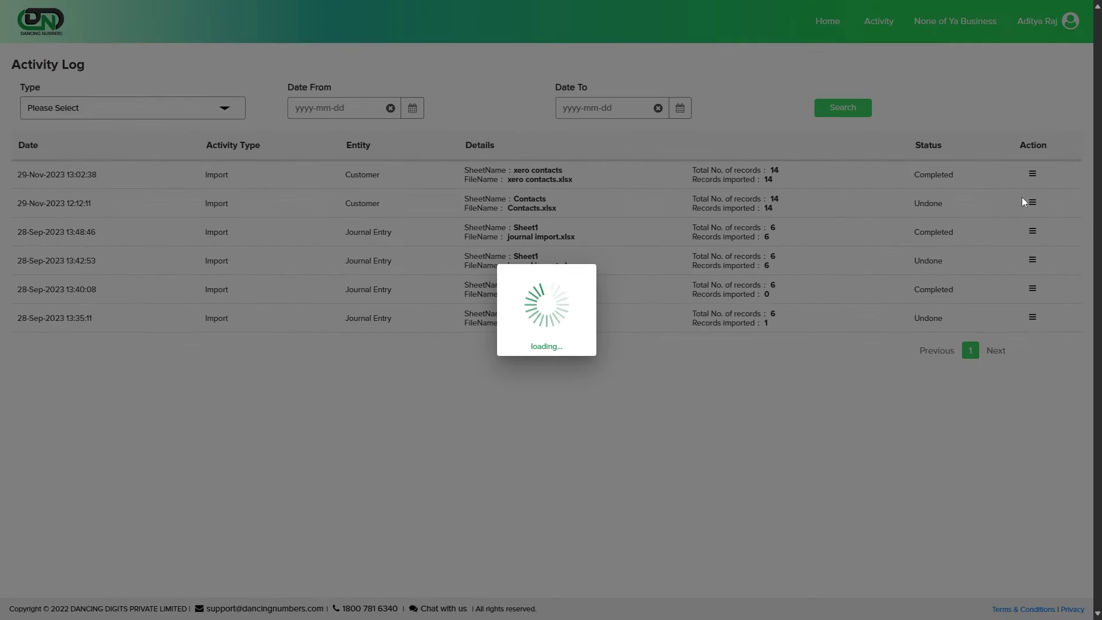
pyautogui.press('F5')
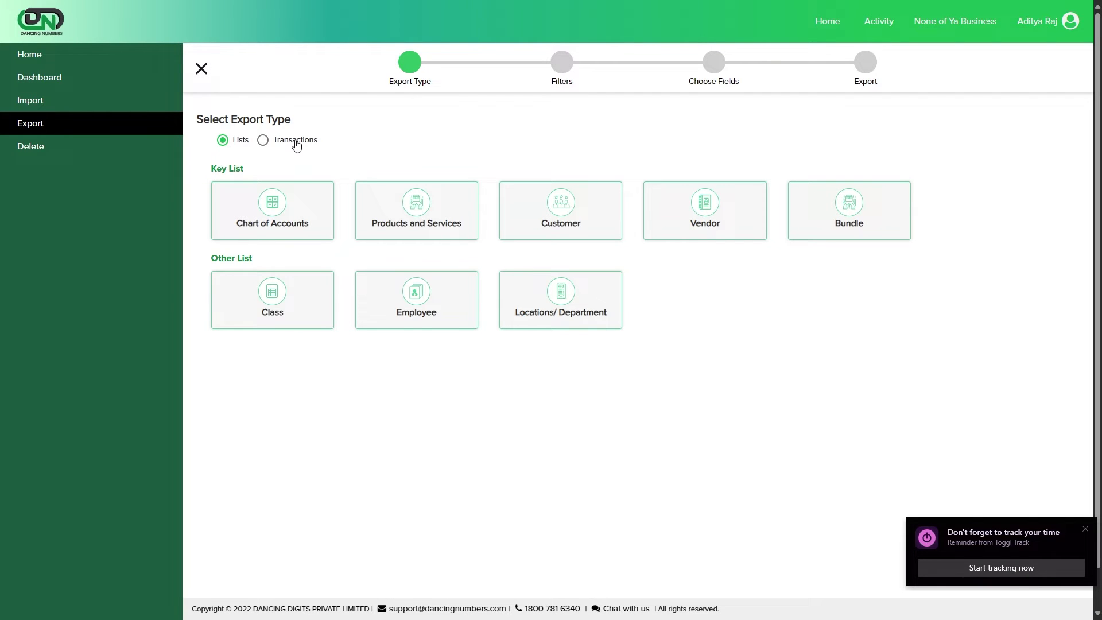
# Step: Show the transaction types available for export instead of the lists
pyautogui.click(295, 141)
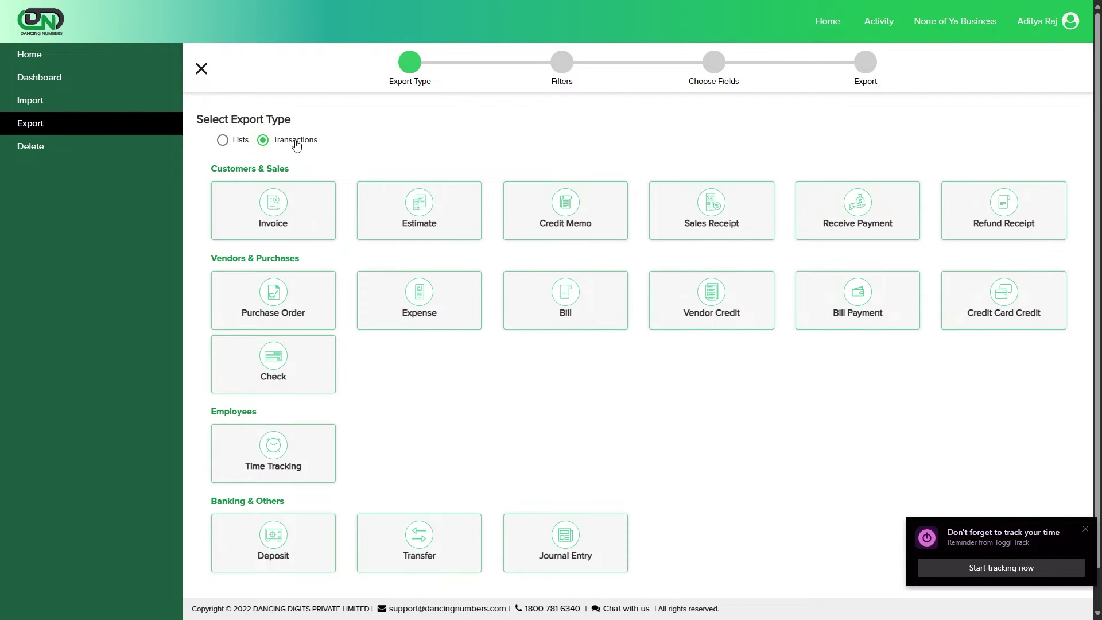
# Step: Choose Journal Entry as the transaction type to export, proceed past its filters and review the records in the field selection table
pyautogui.scroll(-1, 522, 258)
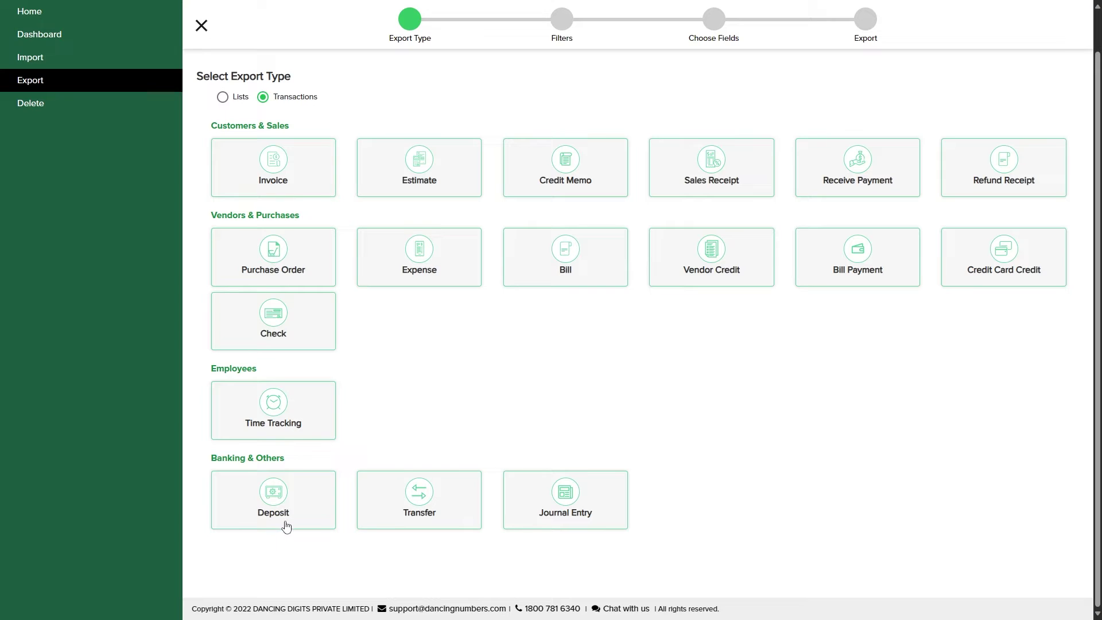
pyautogui.click(549, 514)
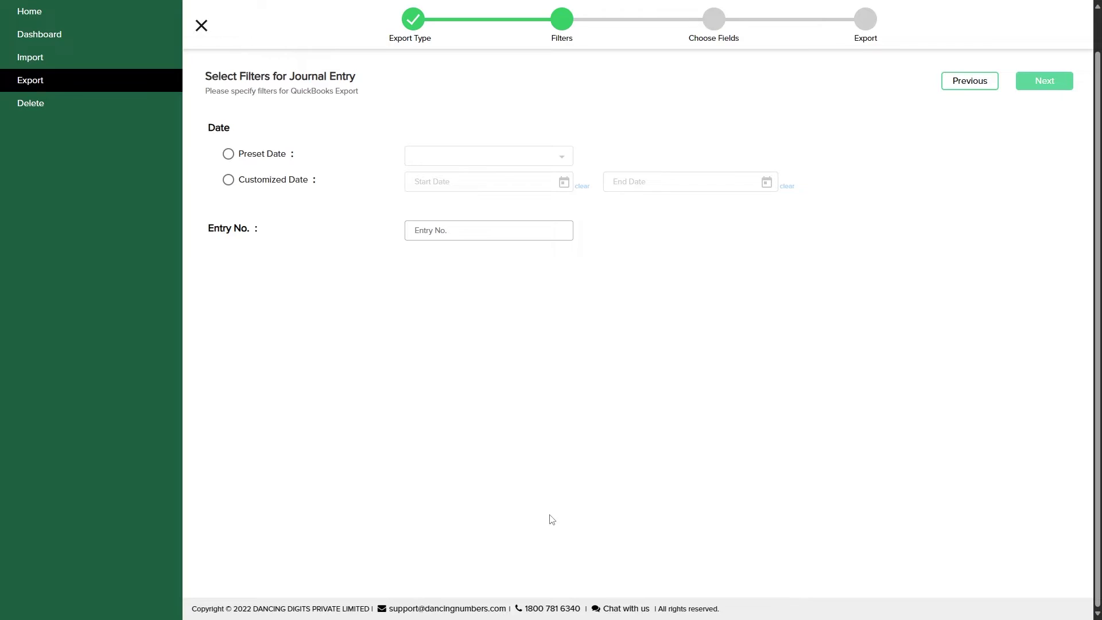
pyautogui.click(446, 155)
pyautogui.click(449, 294)
pyautogui.click(1045, 86)
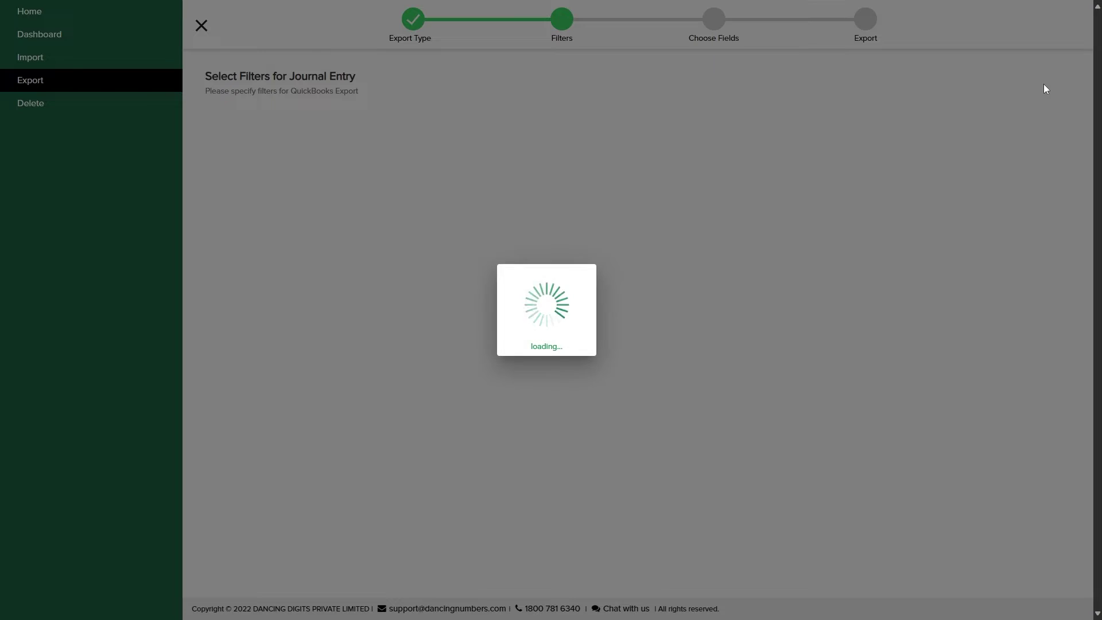
pyautogui.scroll(-3, 844, 278)
pyautogui.scroll(3, 845, 279)
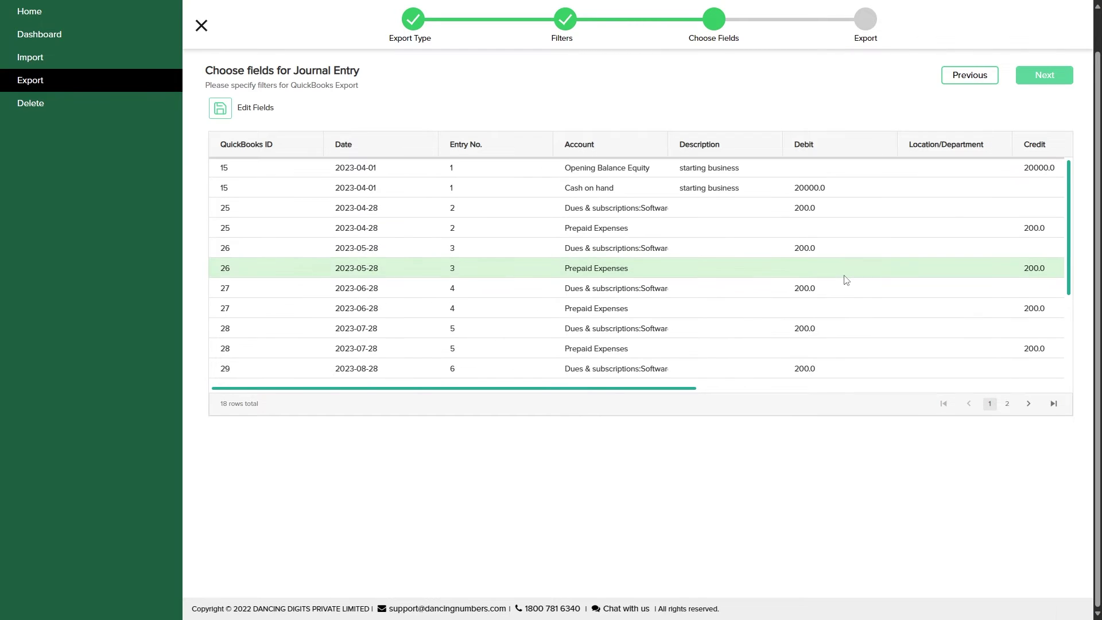
# Step: Accept the journal entry fields, export the previewed data to an Excel file and open the downloaded file
pyautogui.click(1054, 79)
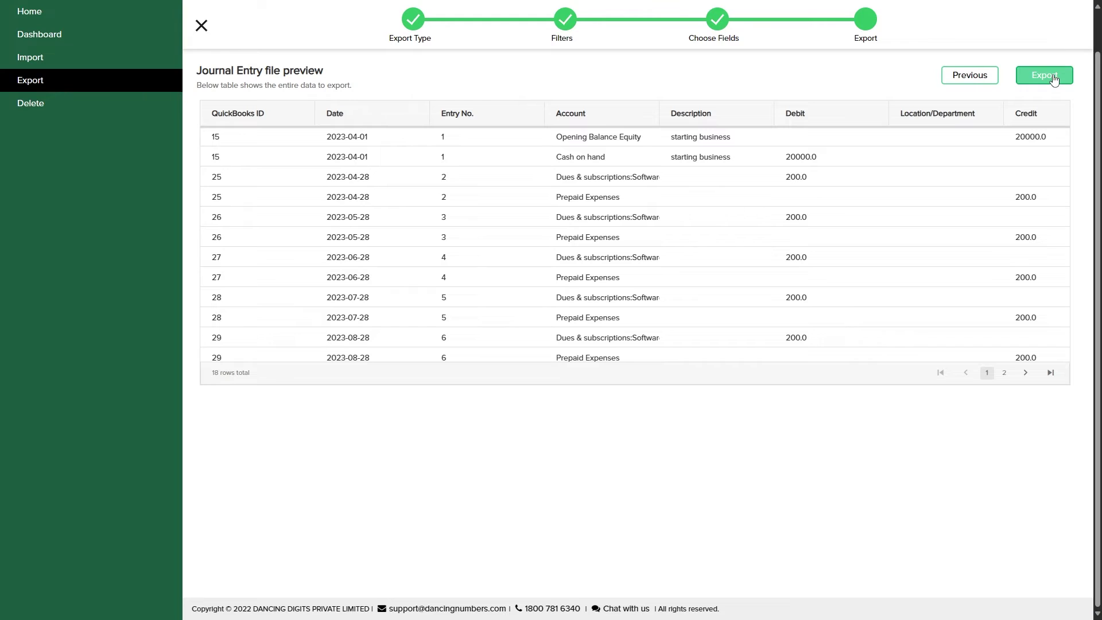
pyautogui.click(1054, 78)
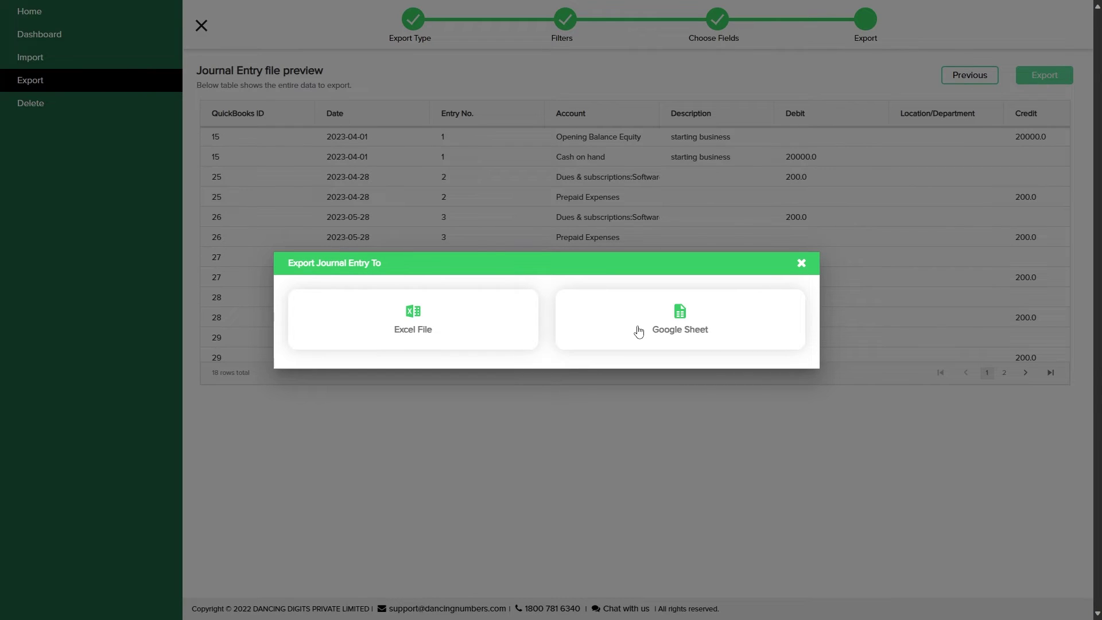
pyautogui.click(467, 321)
pyautogui.click(982, 53)
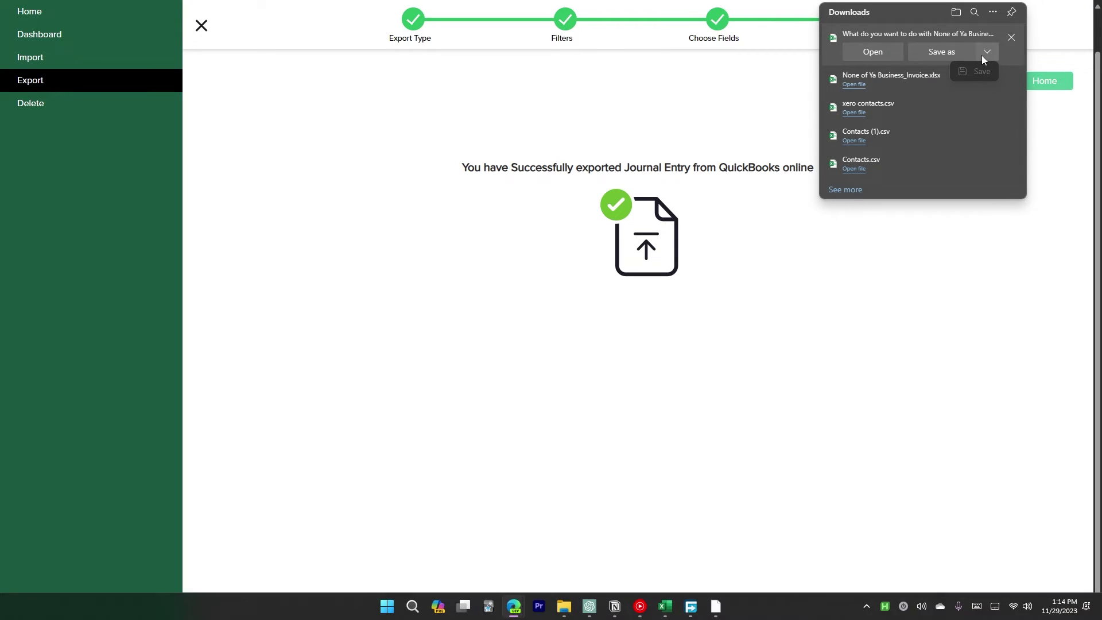
pyautogui.click(872, 52)
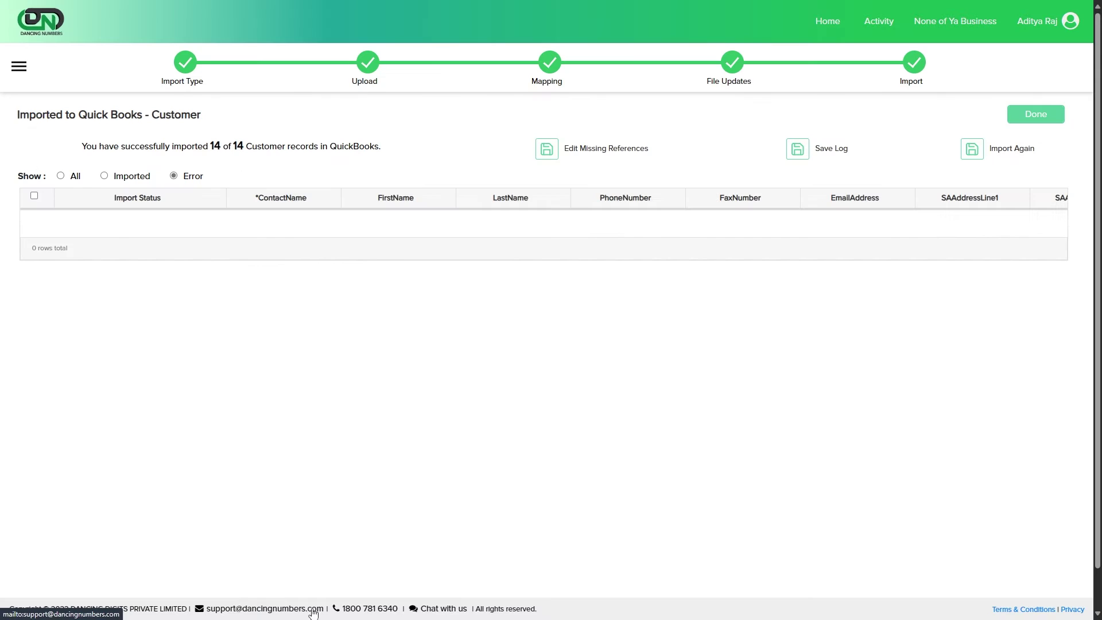
# Step: Send the support agent a short greeting in the live chat and open the form for updating the contact details
pyautogui.click(439, 609)
pyautogui.click(959, 572)
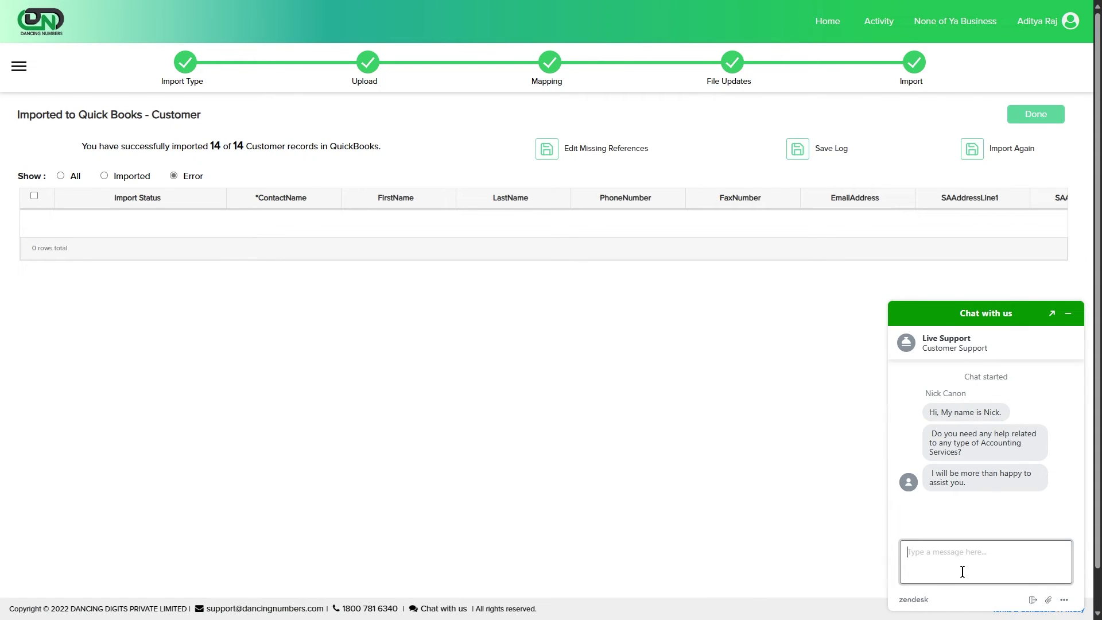
pyautogui.write('hi nick')
pyautogui.press('Return')
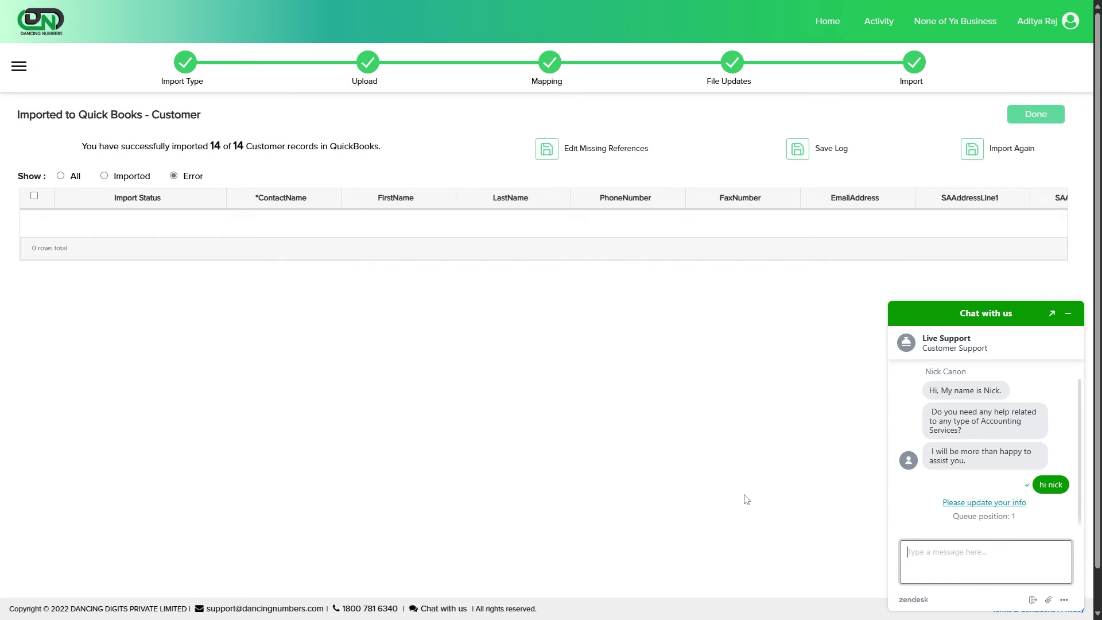
pyautogui.click(1008, 503)
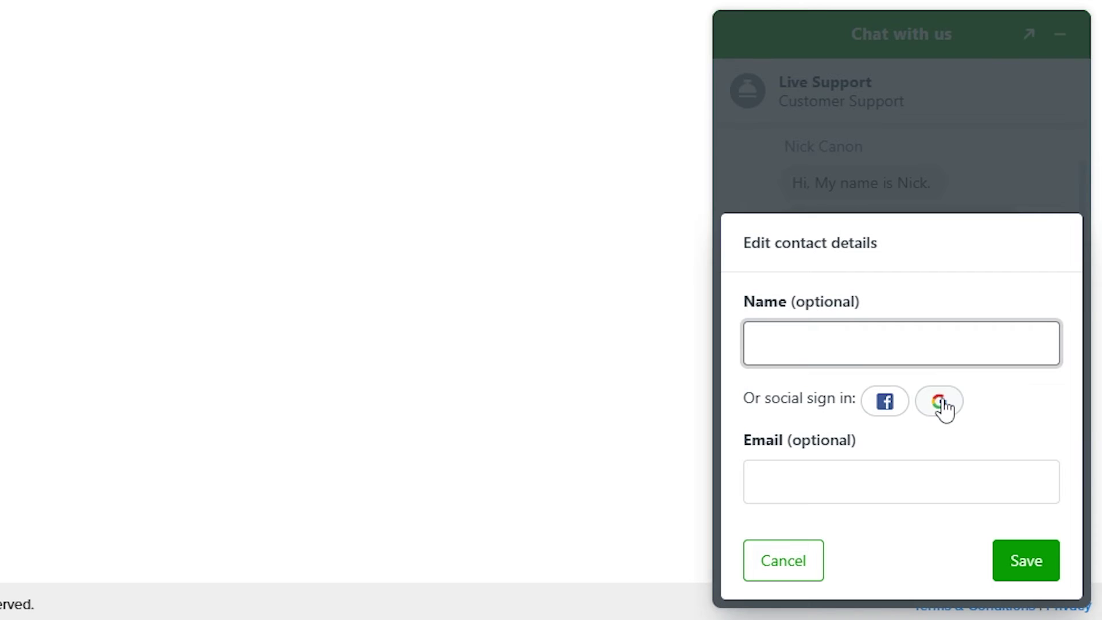
pyautogui.click(923, 206)
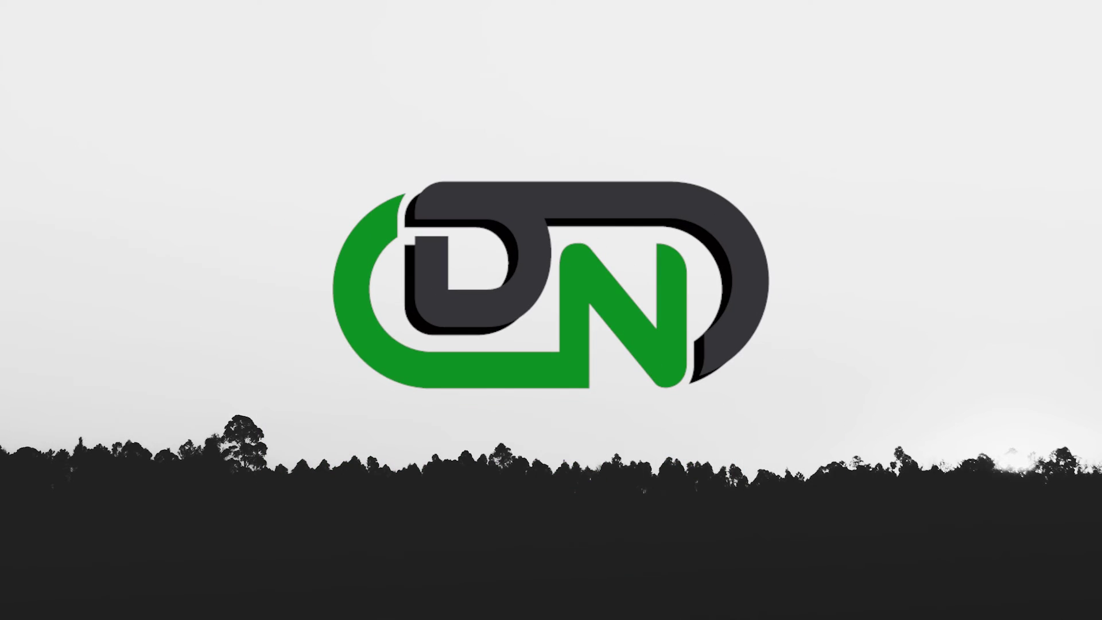